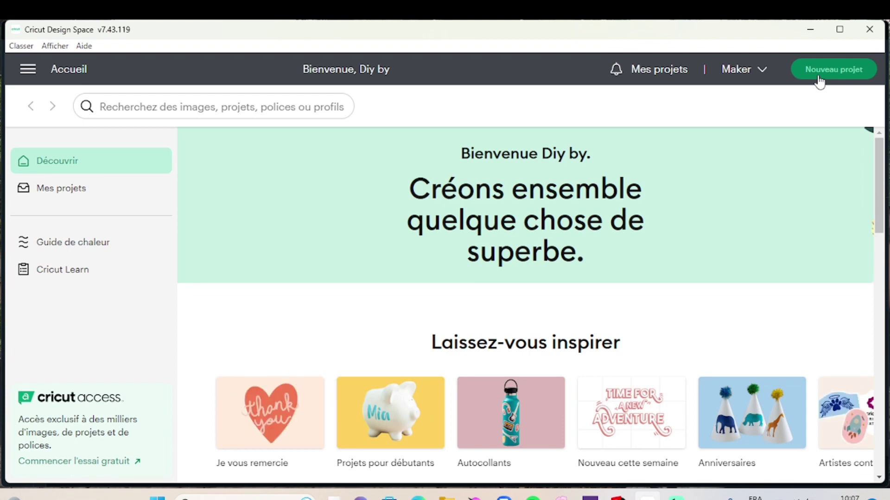
Start a new project and upload "Sac banane Bolingo pour SVG 1" from the "Patron sac banane Bolingo SVG" folder to the image library.
click(819, 80)
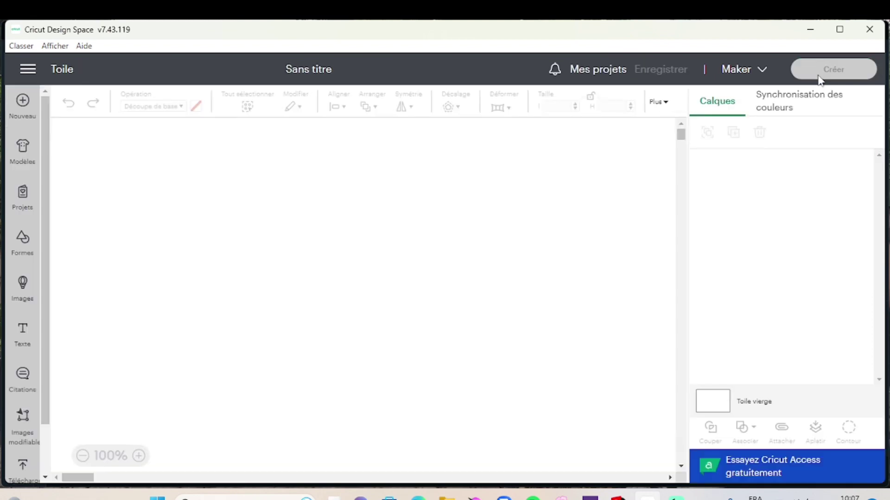
scroll(26, 223, down, 1)
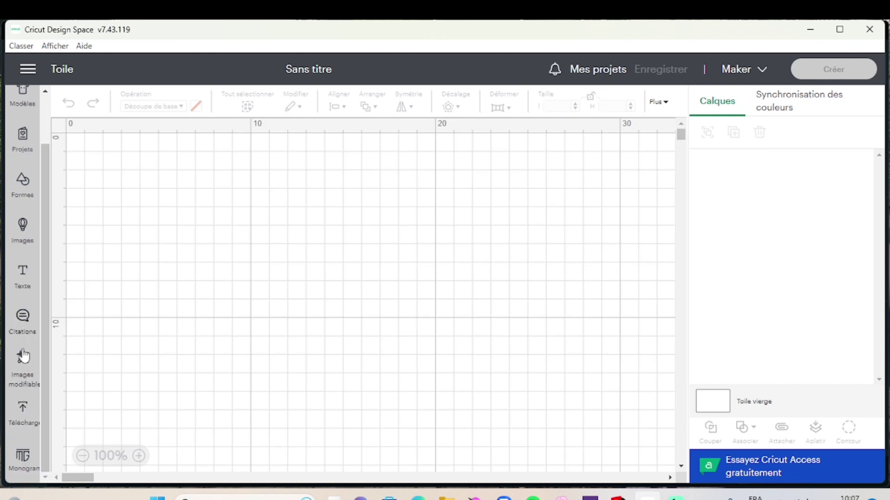
click(22, 412)
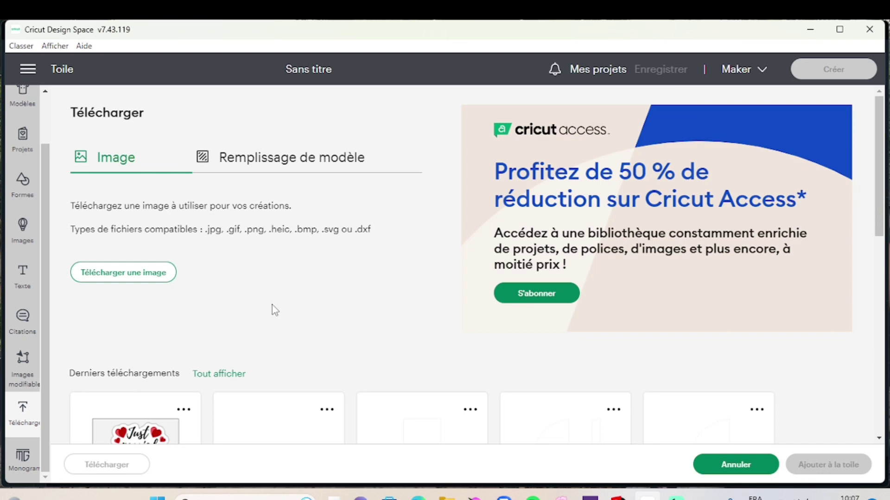
click(141, 273)
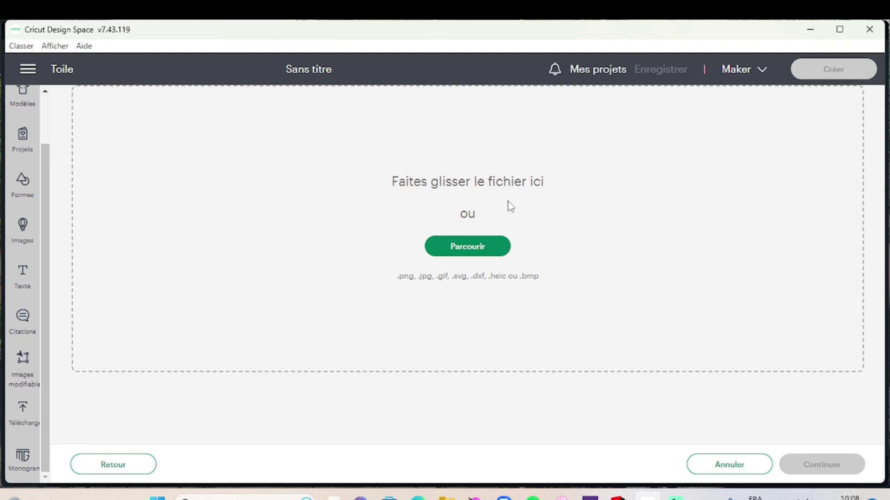
click(472, 255)
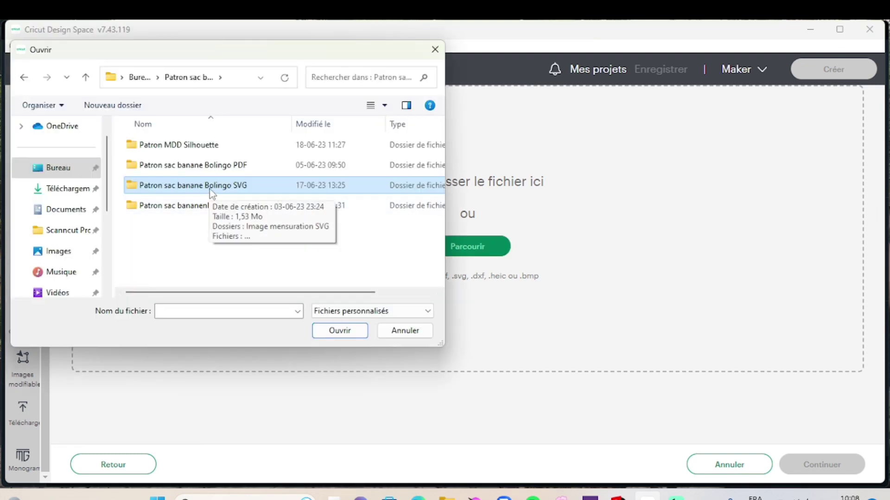
double_click(209, 188)
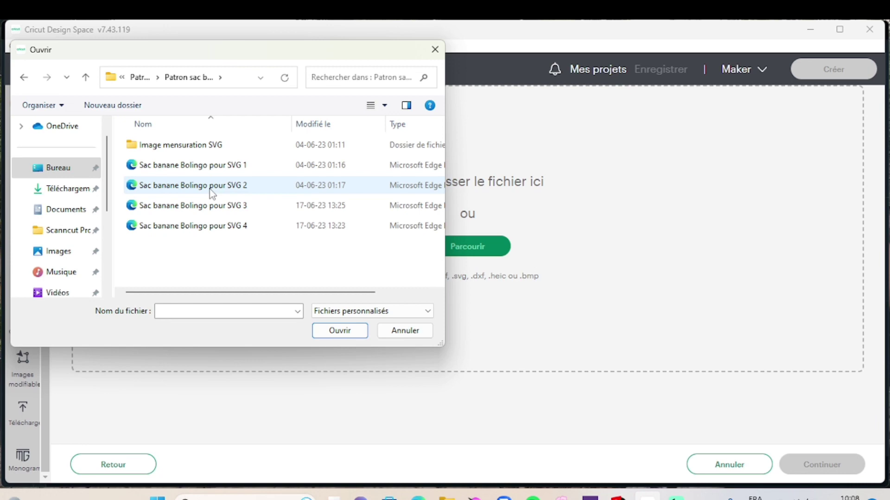
double_click(184, 165)
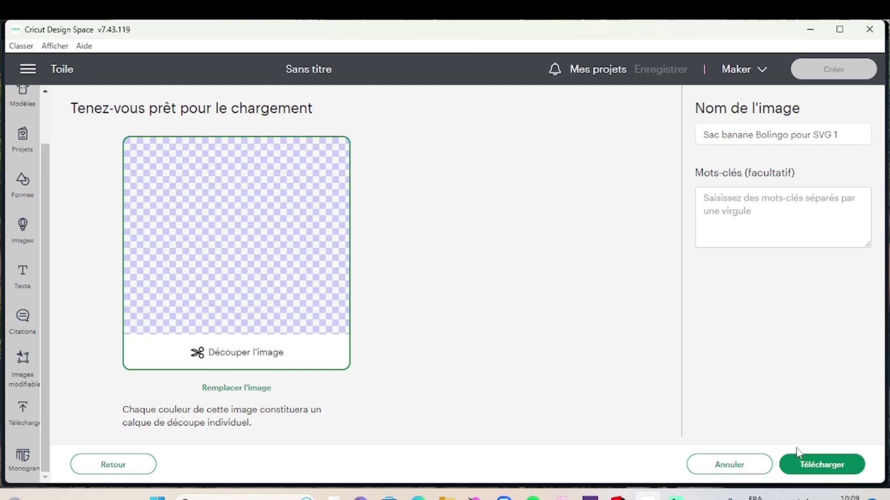
click(817, 463)
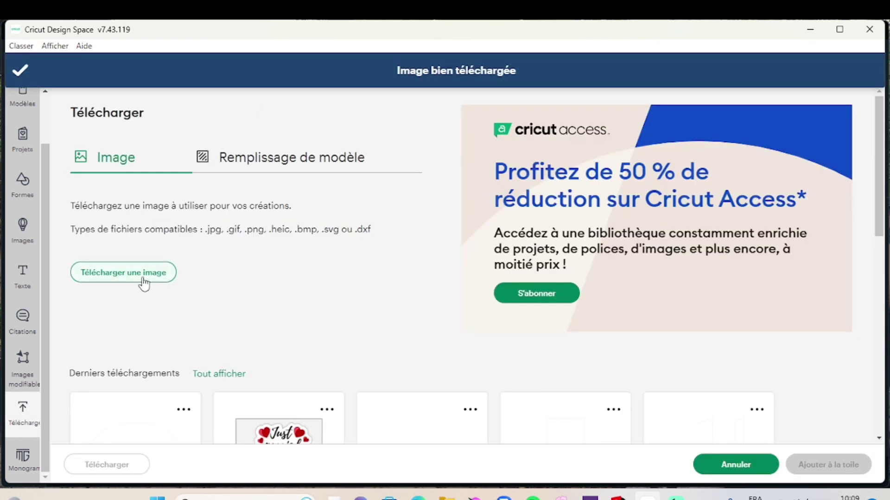
Upload the pattern file "Sac banane Bolingo pour SVG 4" to the image library.
click(144, 275)
click(140, 283)
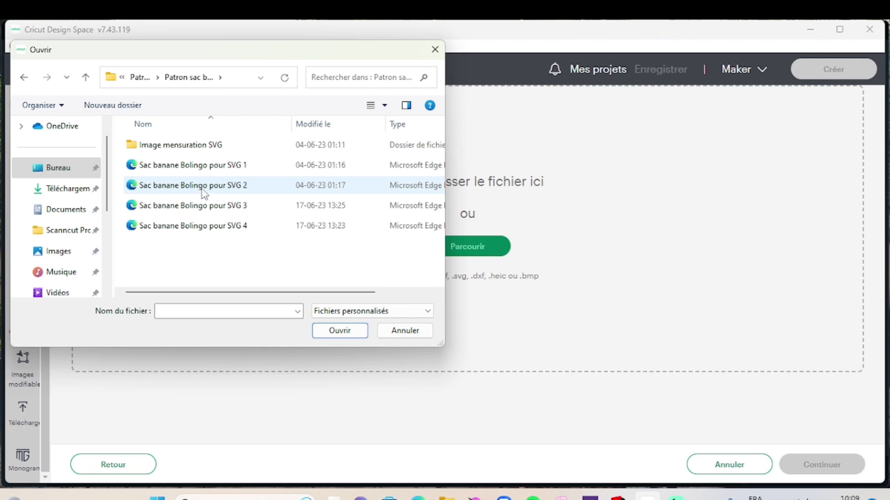
double_click(195, 226)
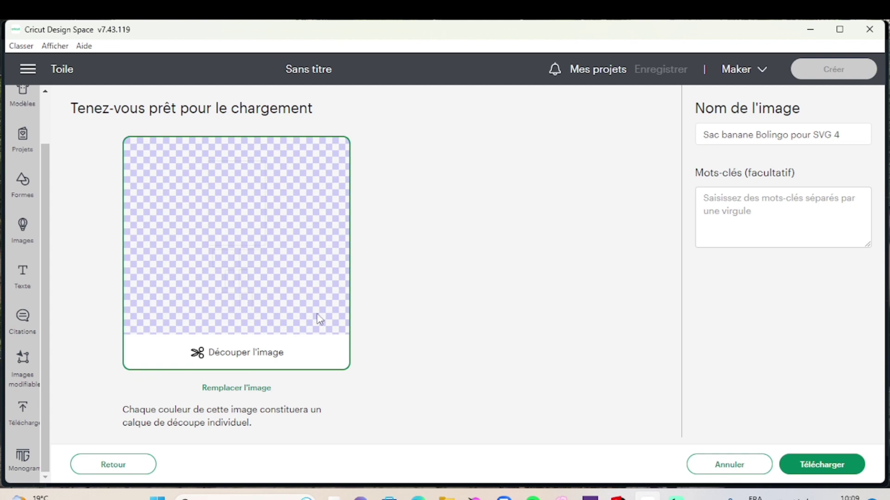
click(833, 468)
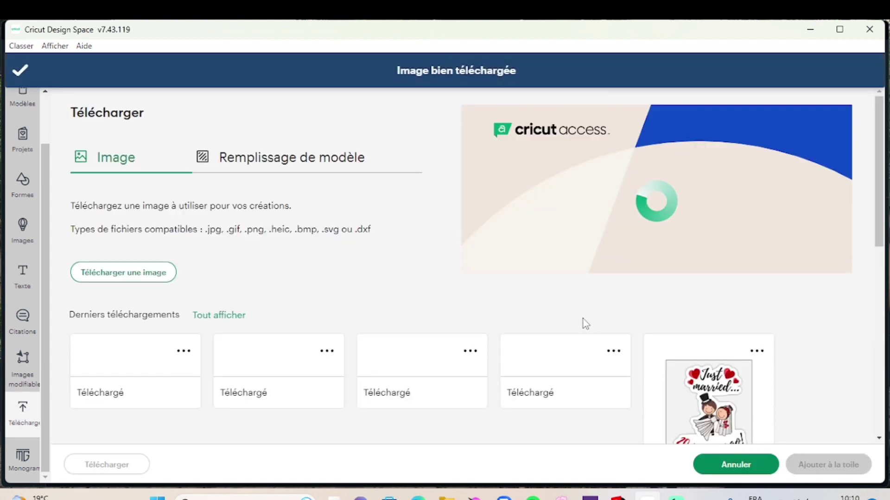
Add the uploaded image "Sac banane Bolingo pour SVG 1" from the recent uploads to the canvas.
scroll(551, 313, down, 1)
scroll(551, 314, down, 2)
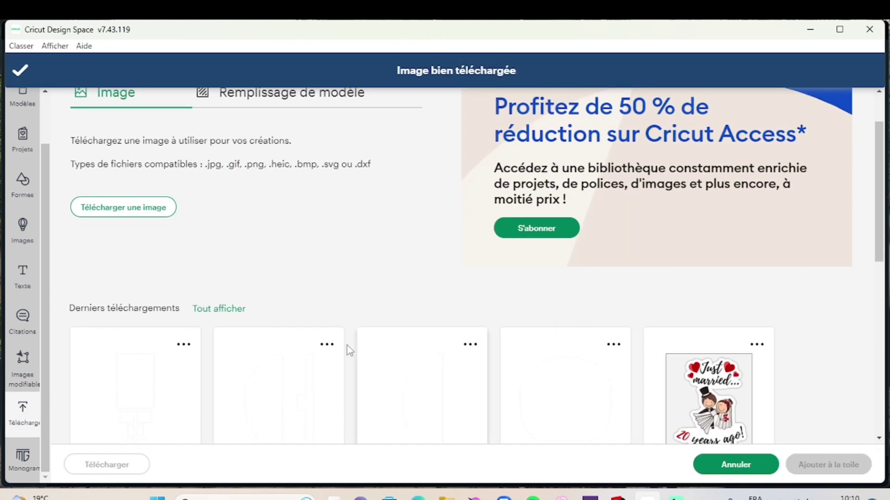
scroll(558, 366, down, 3)
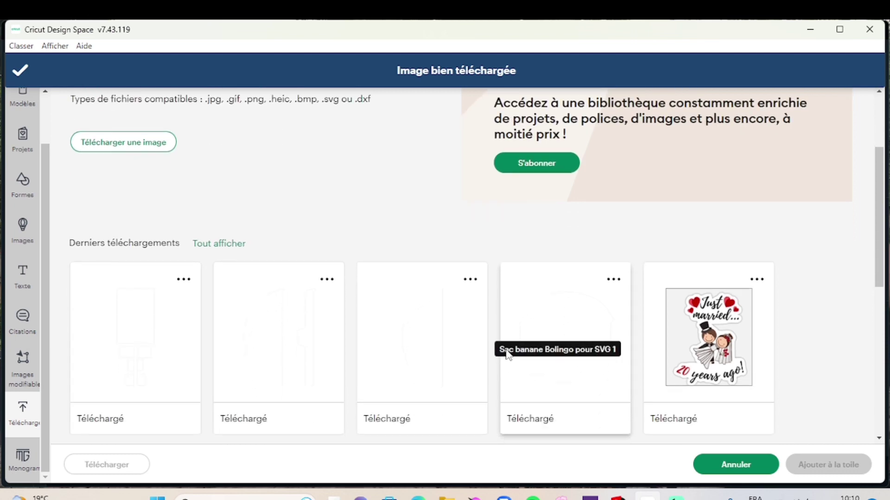
click(551, 331)
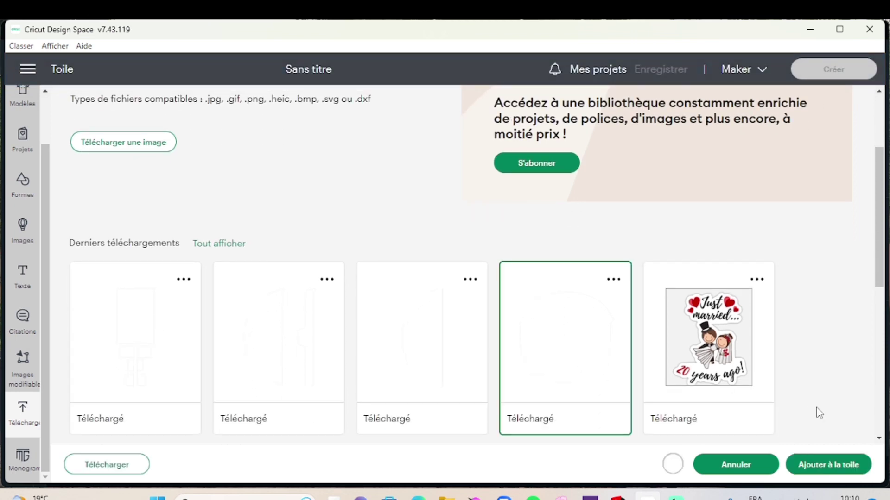
click(827, 472)
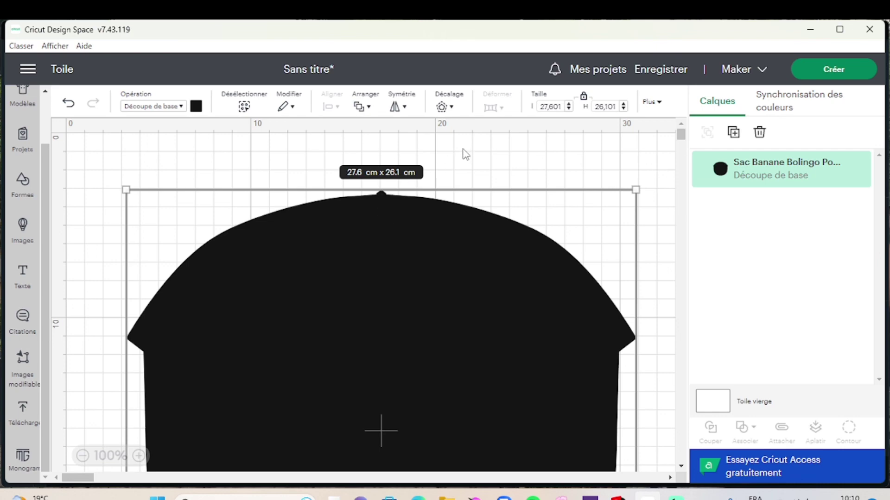
Look over the large rounded bag piece on the canvas and hide its layer.
scroll(465, 155, down, 2)
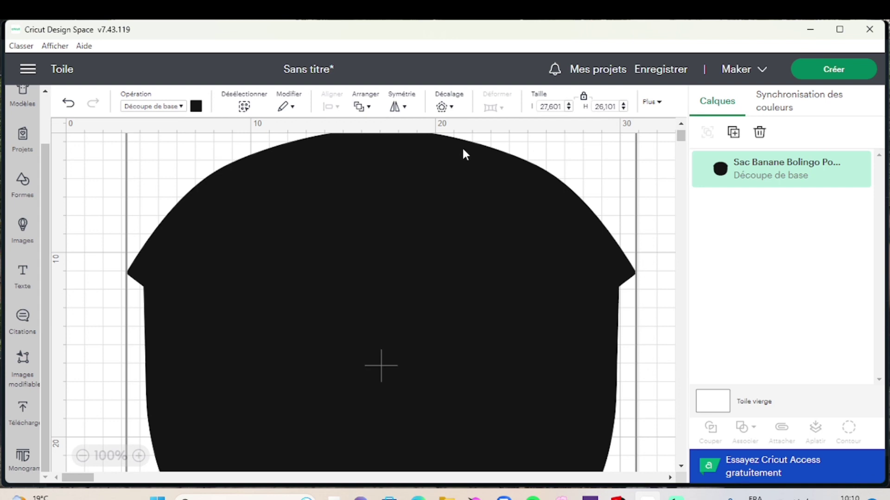
click(420, 224)
scroll(421, 224, up, 3)
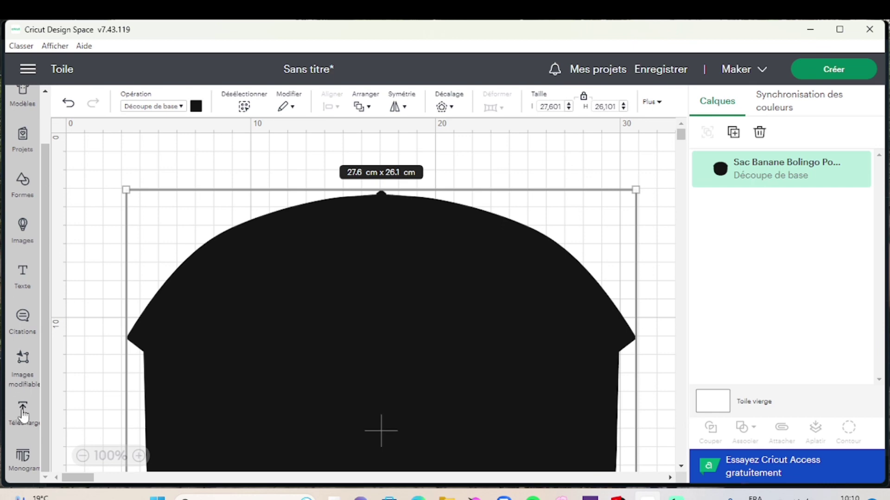
click(840, 171)
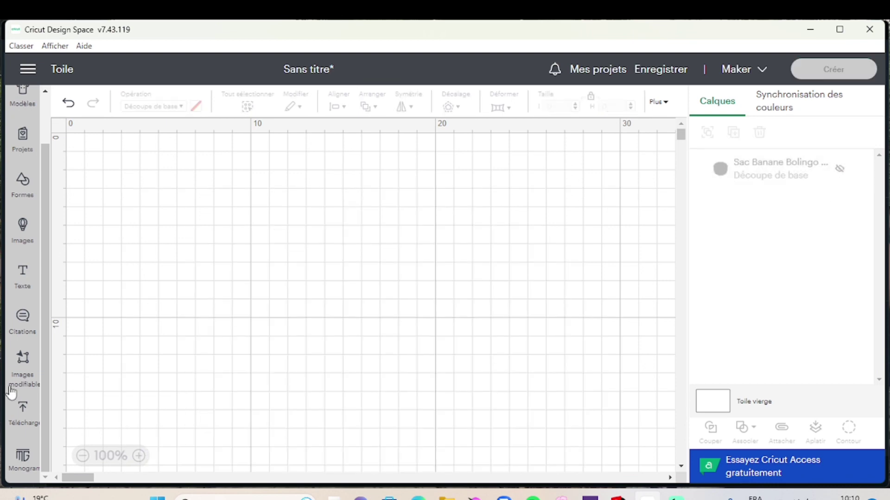
Add the third of the recent uploads, the single half-panel piece, to the canvas and hide its layer.
click(23, 416)
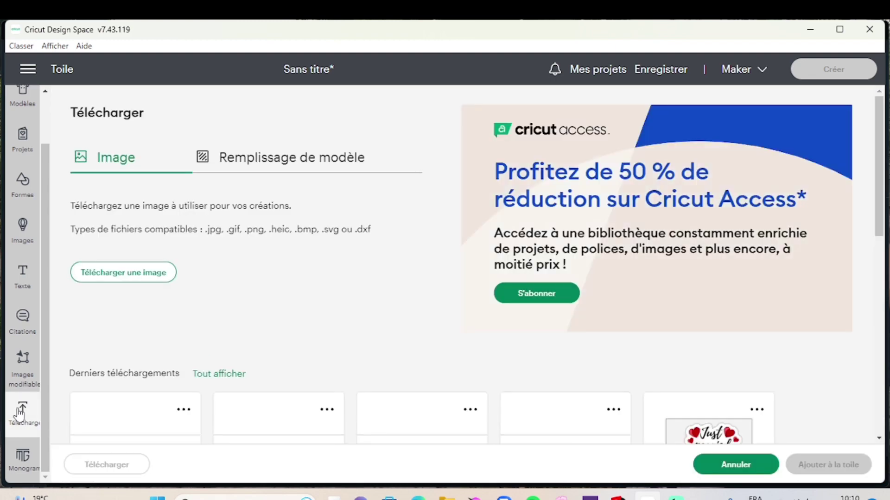
click(403, 426)
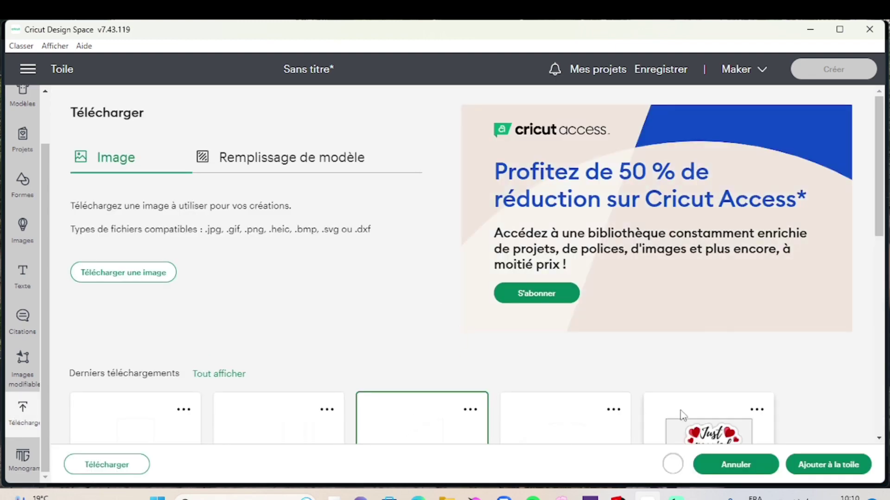
click(817, 471)
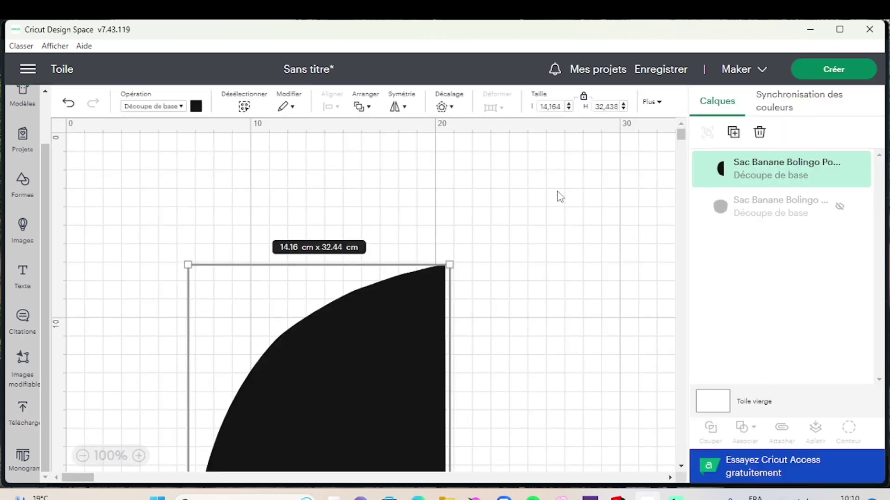
scroll(560, 196, down, 2)
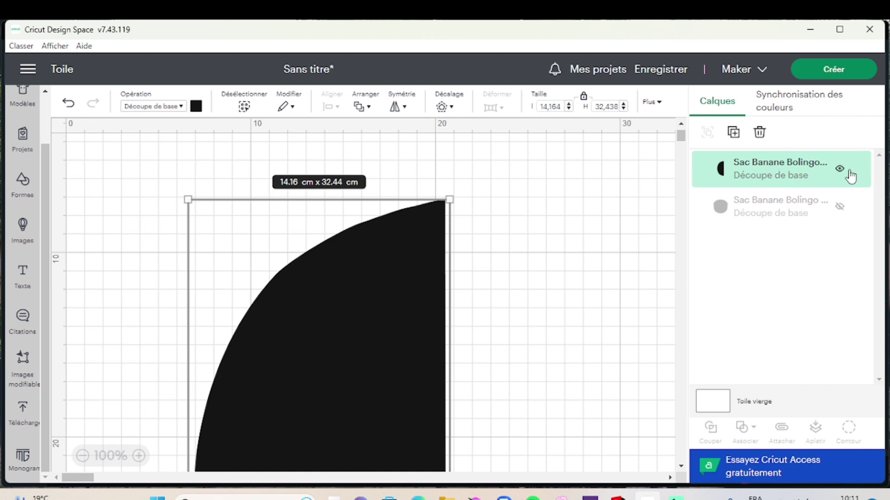
click(840, 169)
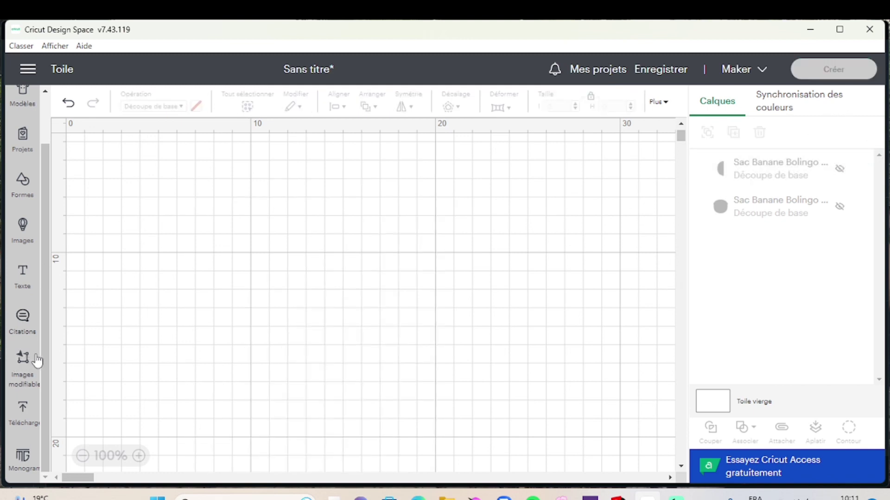
Add the second of the recent uploads, the pattern with a half panel and a narrow strip, to the canvas.
click(28, 419)
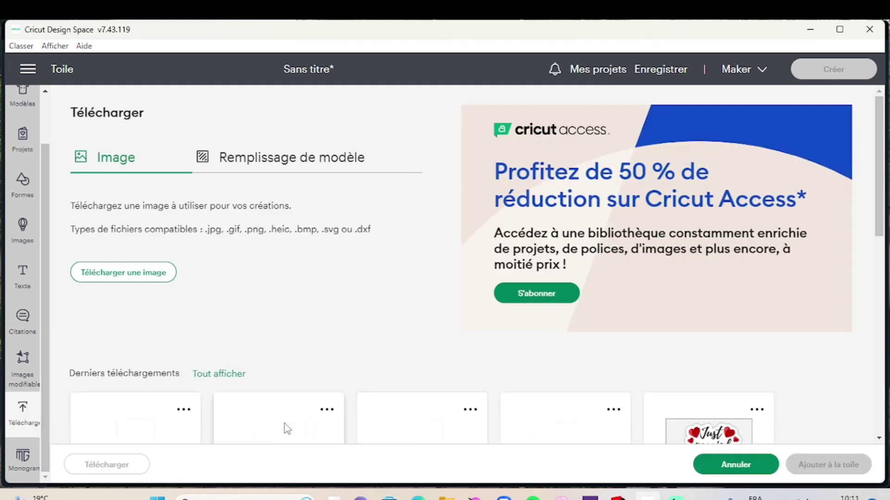
click(287, 425)
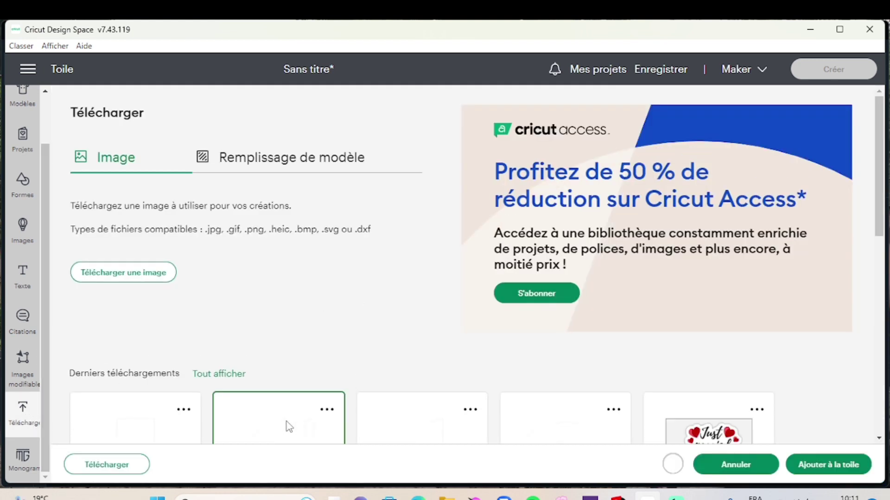
click(852, 472)
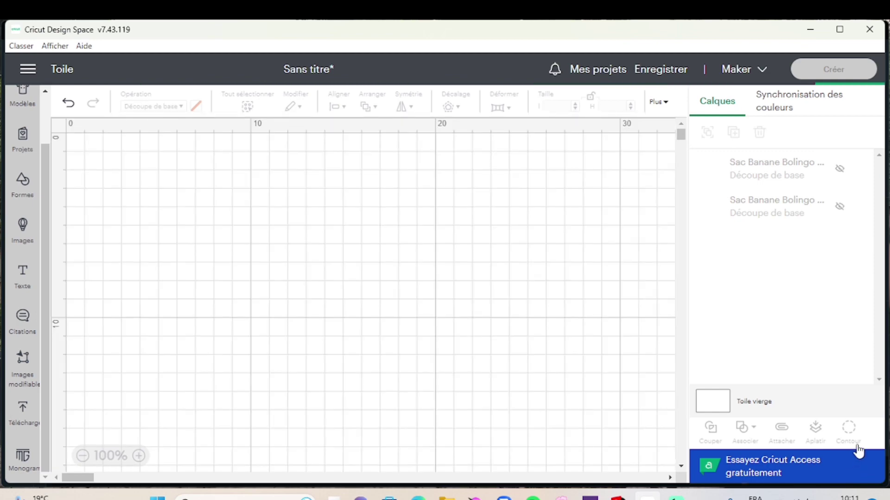
scroll(482, 137, down, 3)
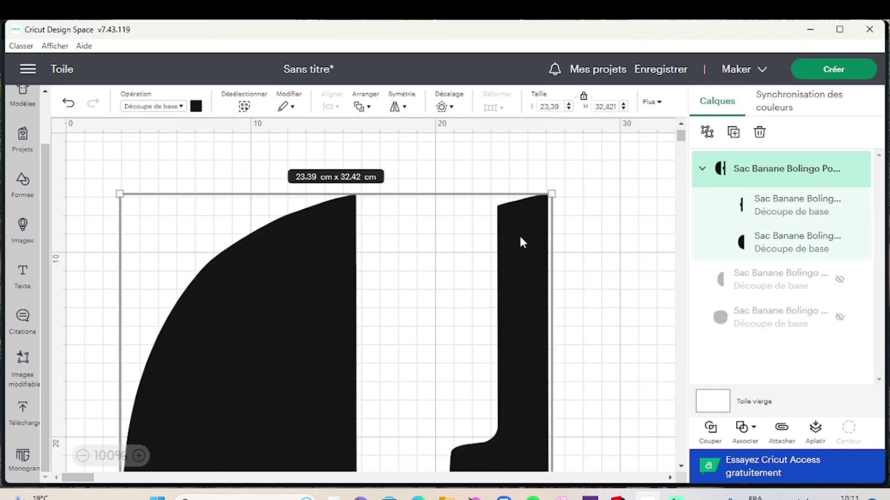
Shift the two-part pattern slightly on the canvas and ungroup it into separate pieces.
mouse_move(520, 242)
mouse_down()
mouse_move(521, 278)
mouse_move(527, 247)
mouse_move(513, 244)
mouse_move(519, 247)
mouse_up()
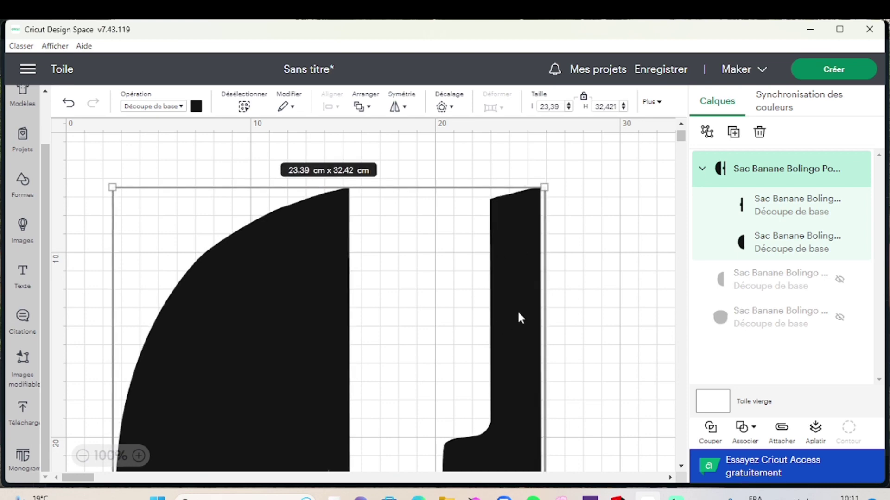
right_click(508, 243)
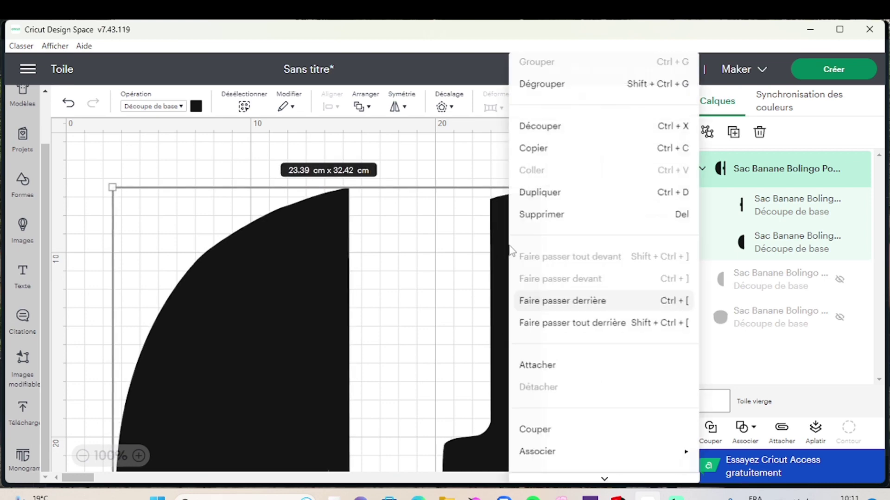
click(541, 85)
click(621, 165)
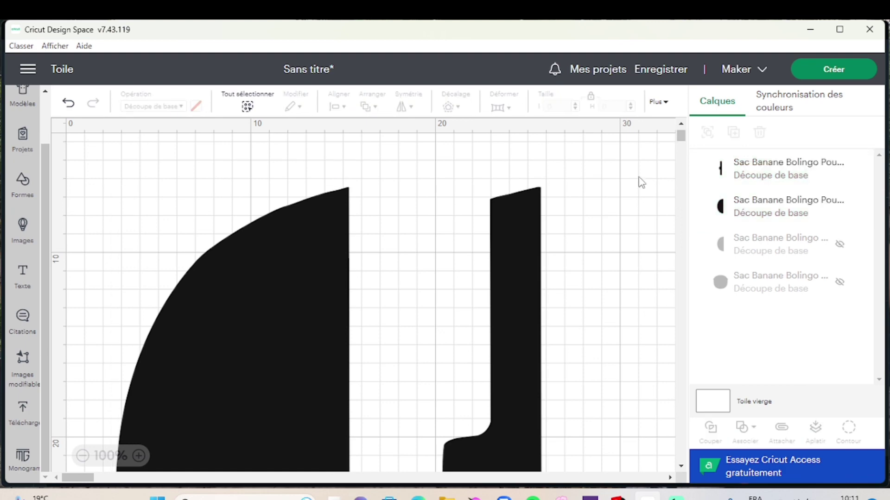
Check the dimensions of the narrow strip and the half panel individually, and hide both layers.
click(514, 269)
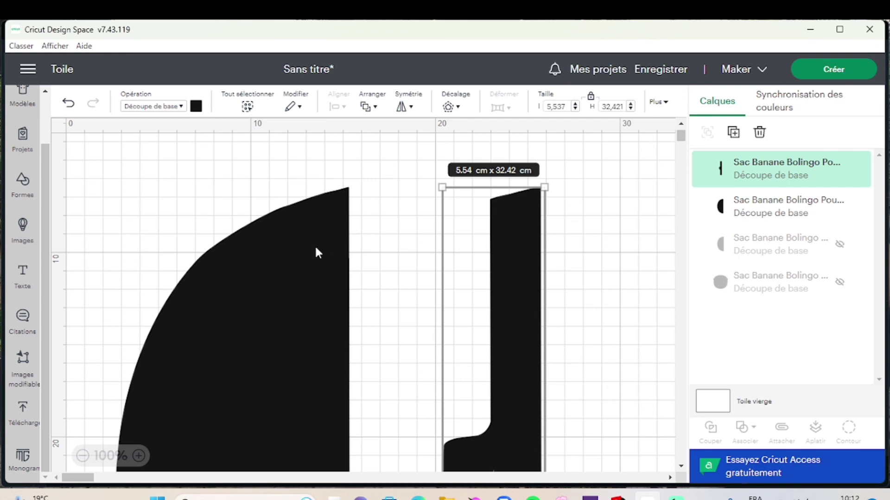
click(298, 254)
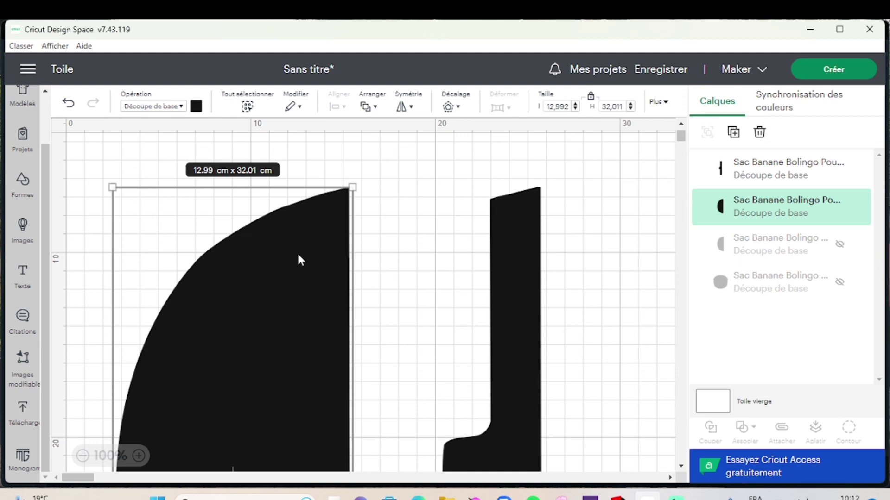
click(838, 207)
click(840, 170)
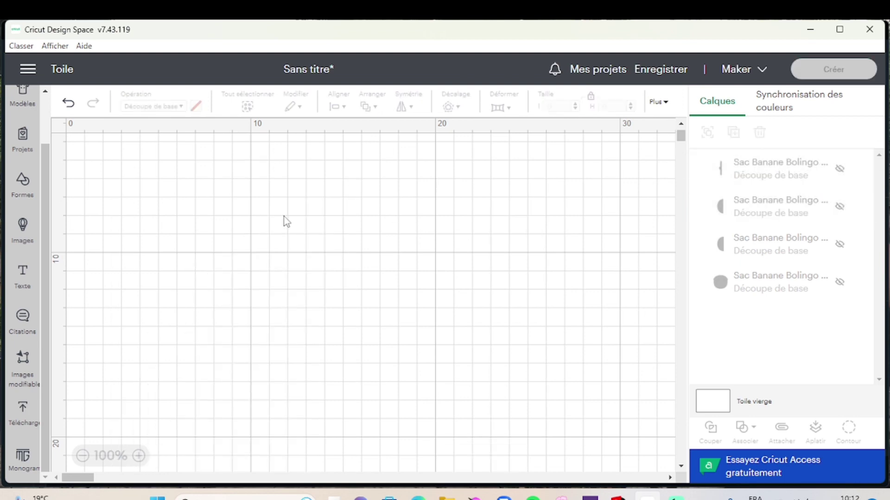
Add the most recent upload, "Sac banane Bolingo pour SVG 4", to the canvas.
click(21, 422)
click(180, 427)
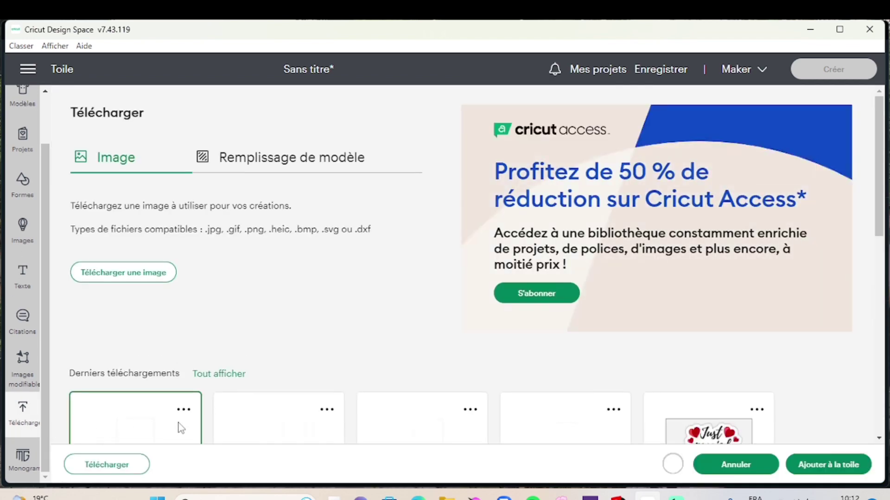
click(836, 475)
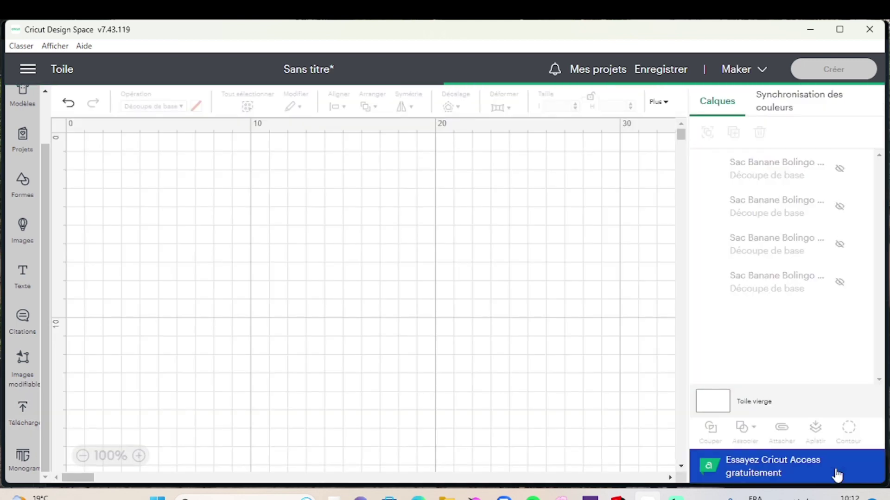
Ungroup the newly added pattern into separate pieces and clear the selection.
scroll(467, 340, down, 3)
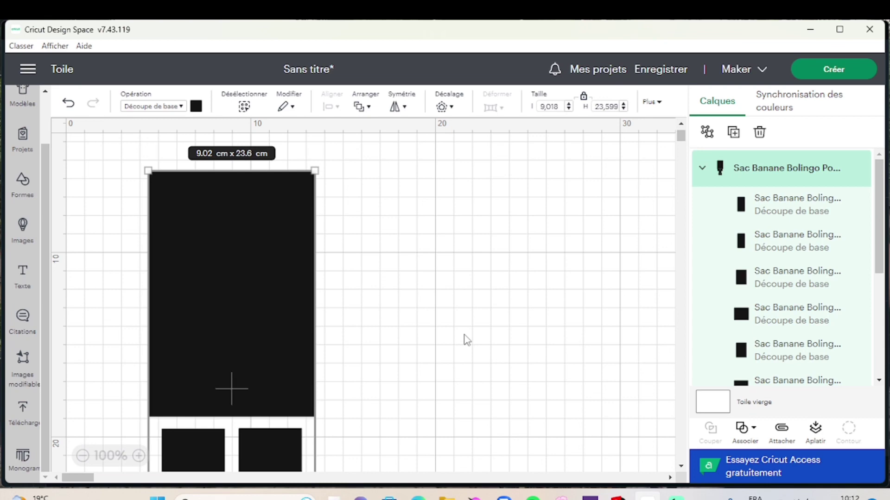
right_click(241, 261)
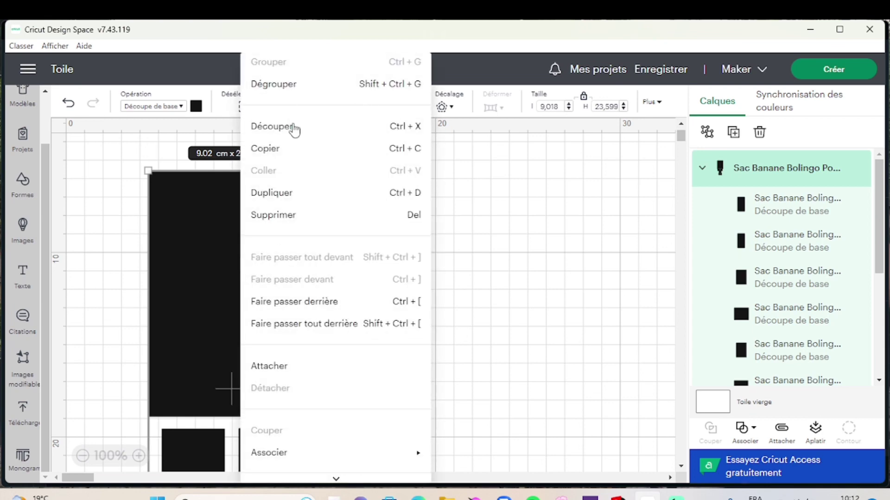
click(303, 88)
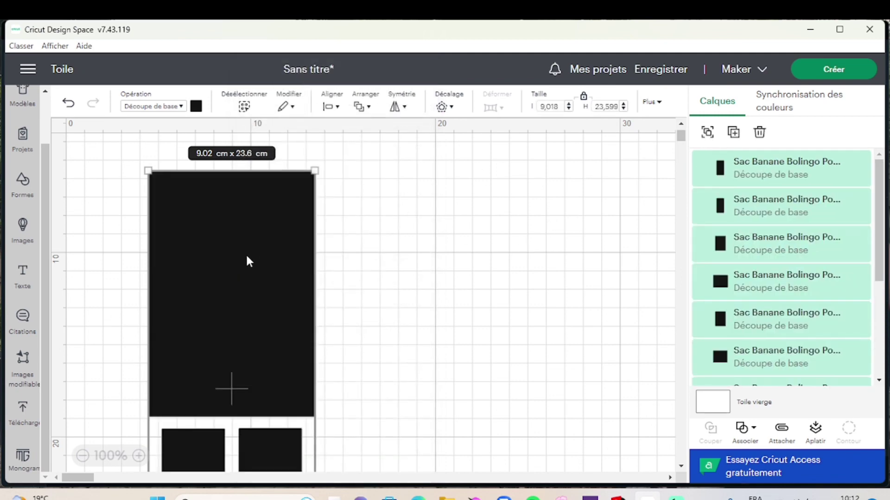
click(373, 251)
Select the largest rectangle, switch its proportion lock off and back on, and move it away from the small pieces.
click(265, 265)
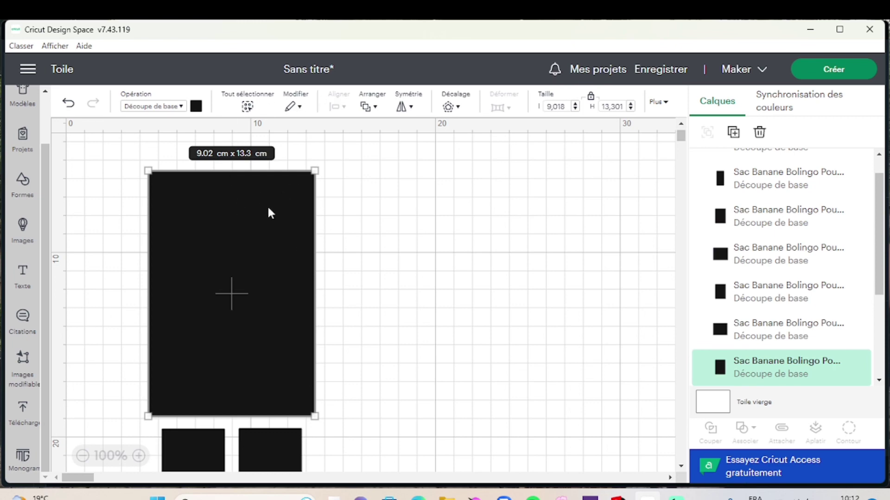
click(592, 98)
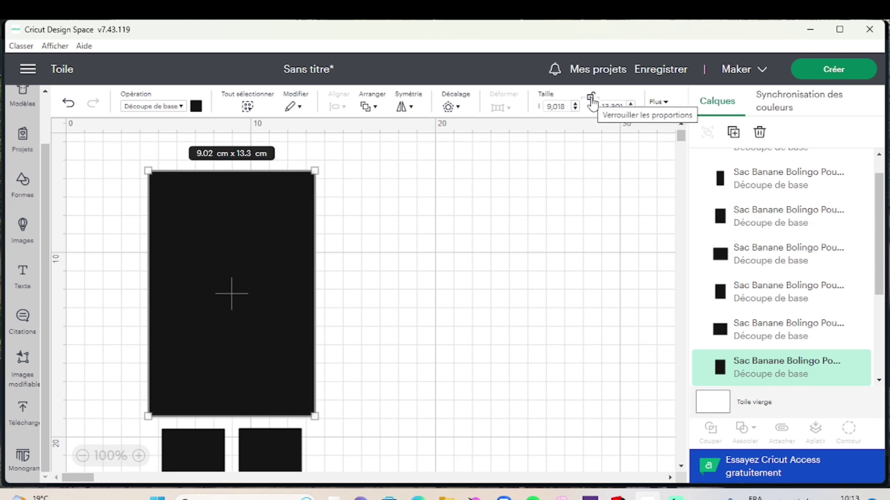
click(591, 100)
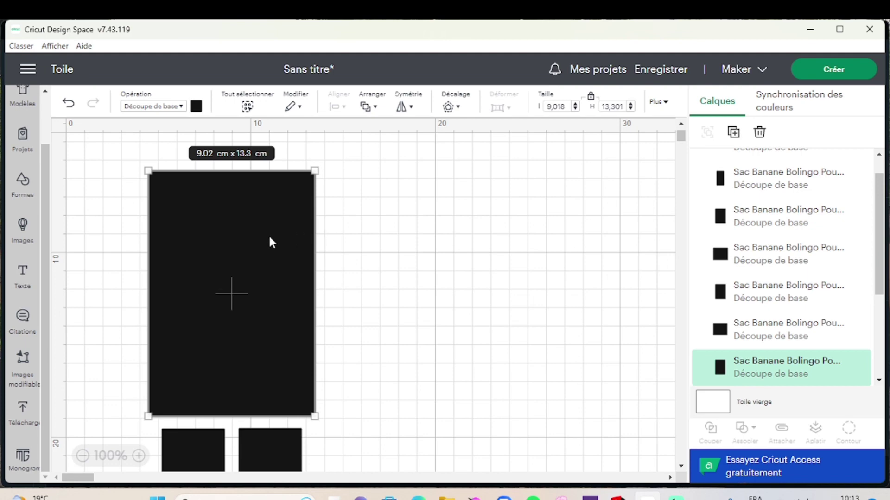
drag(269, 238, 468, 227)
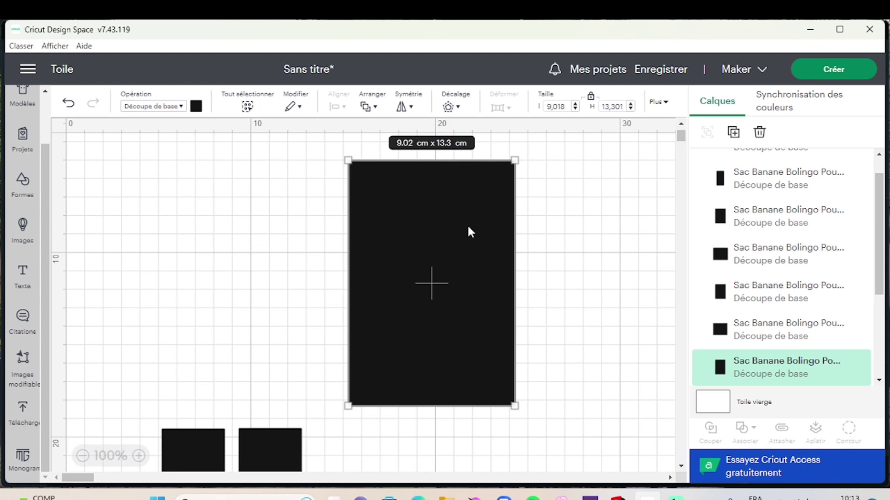
Set the largest rectangle's width to 16 cm with its proportions locked, and hide its layer.
key(ctrl+z)
click(566, 108)
key(BackSpace)
text(16)
key(Return)
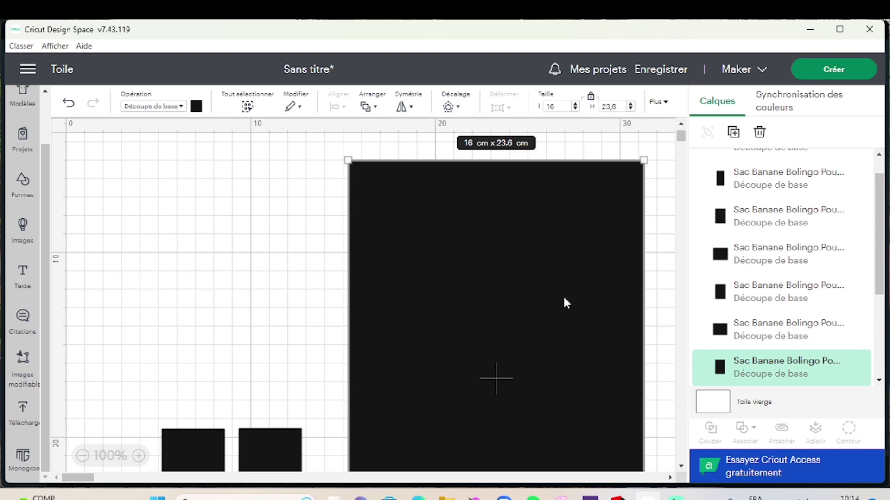
mouse_move(839, 370)
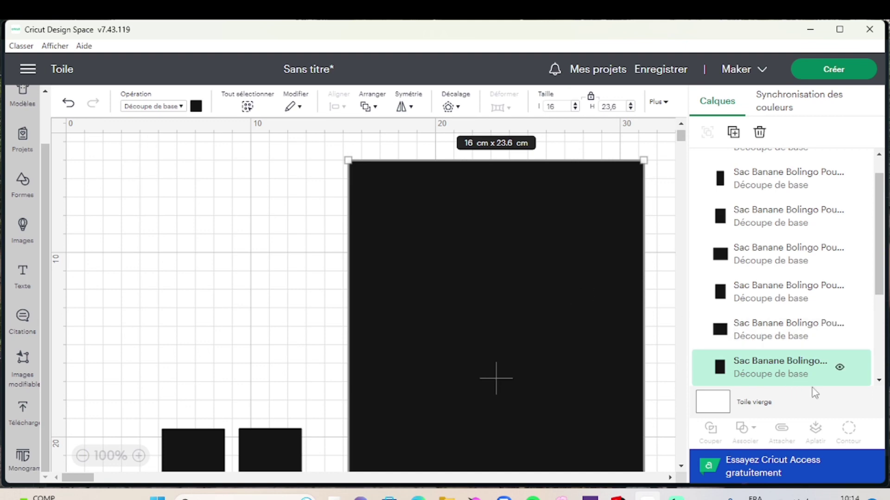
click(840, 369)
Group the two narrowest small rectangles and hide the group.
scroll(403, 337, down, 4)
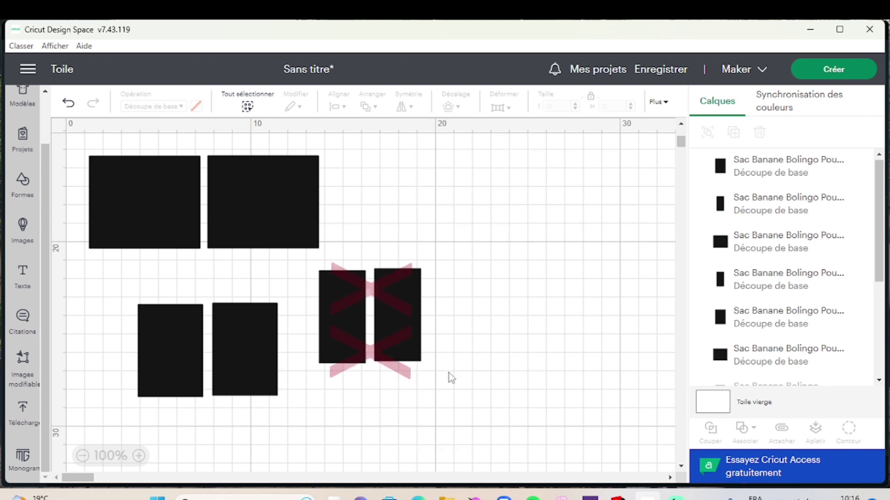
drag(446, 373, 328, 279)
right_click(352, 288)
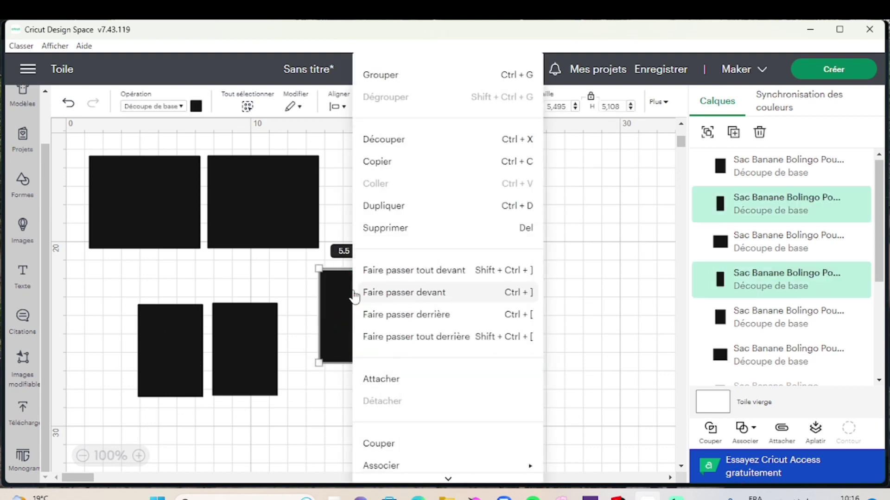
click(387, 76)
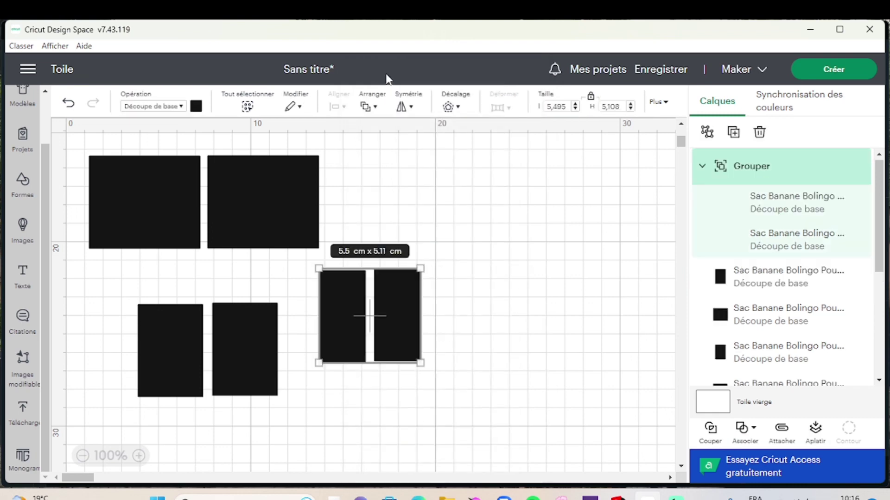
click(840, 166)
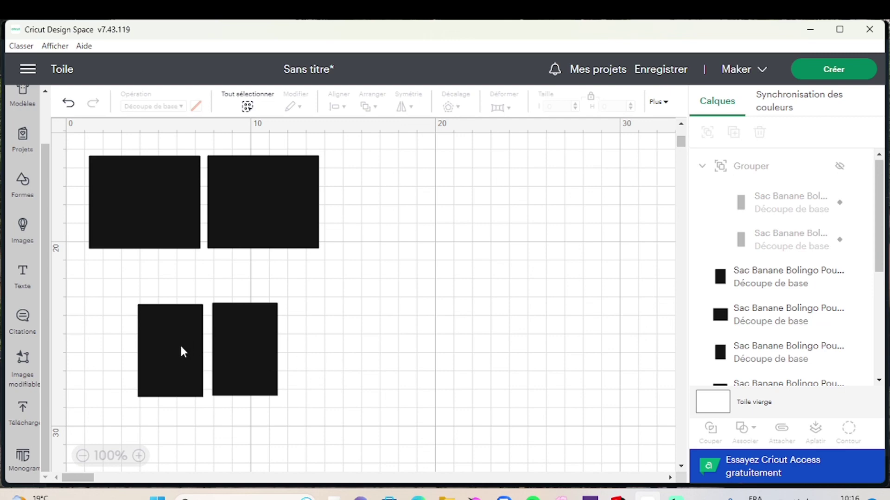
Nudge the first of the two lower small rectangles slightly upward, level with its neighbour, and deselect it.
drag(180, 345, 179, 344)
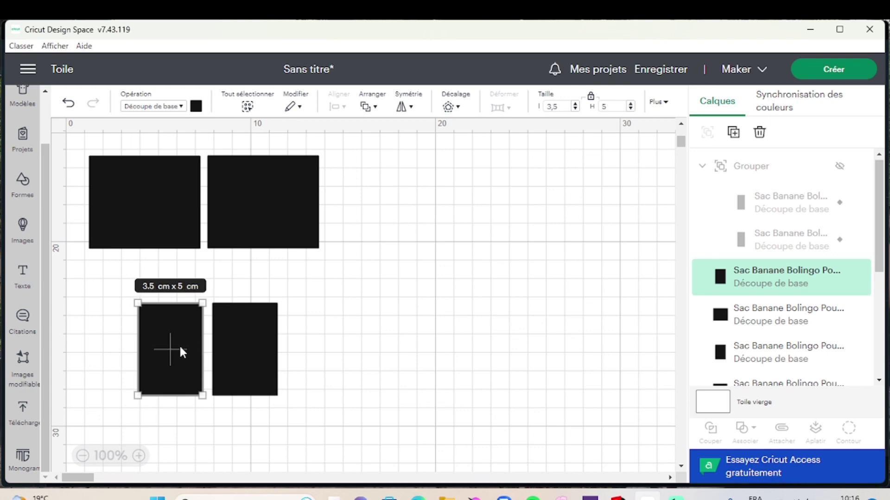
click(376, 308)
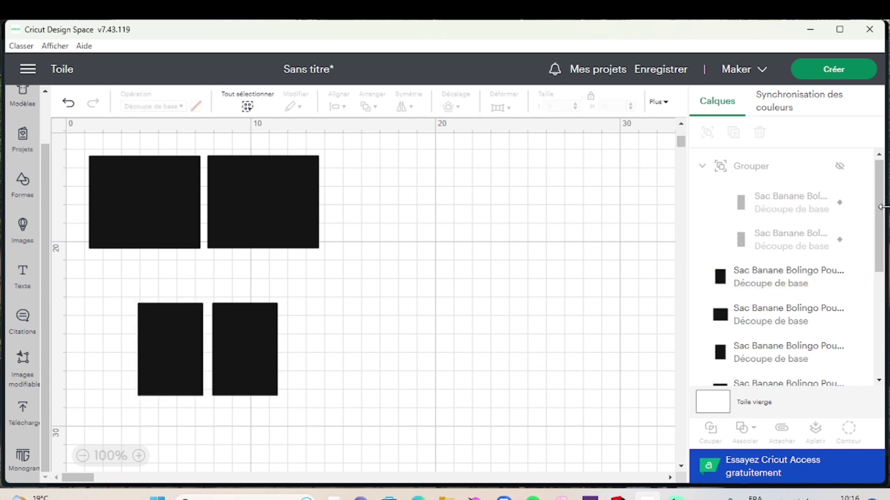
drag(882, 207, 880, 207)
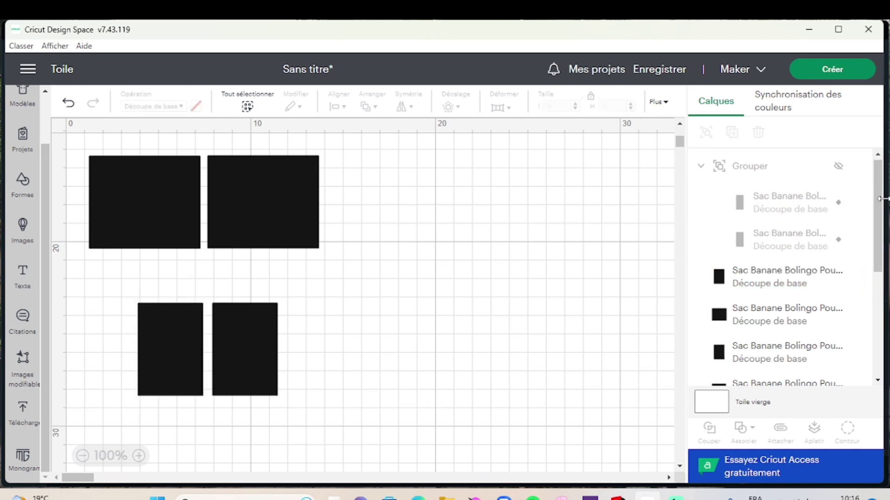
Make the five hidden pieces visible again: the large rectangle, the narrow strip, both half panels and the full rounded panel.
click(83, 456)
click(83, 456)
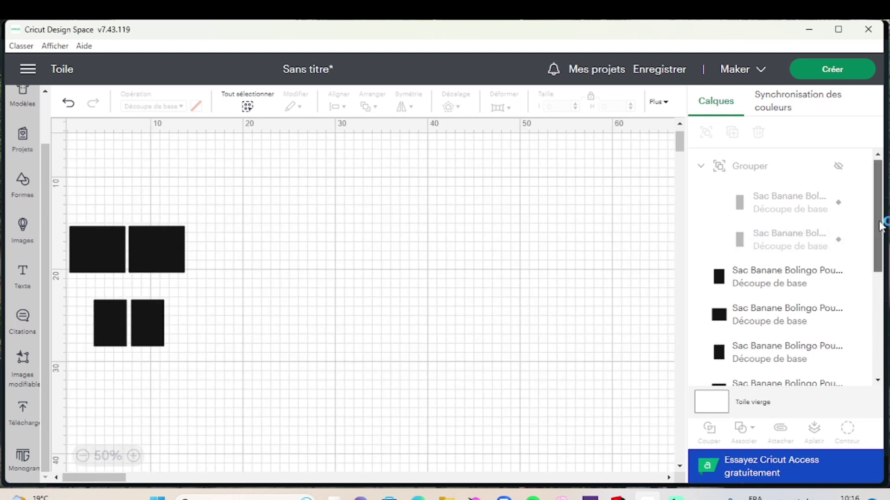
drag(882, 226, 878, 330)
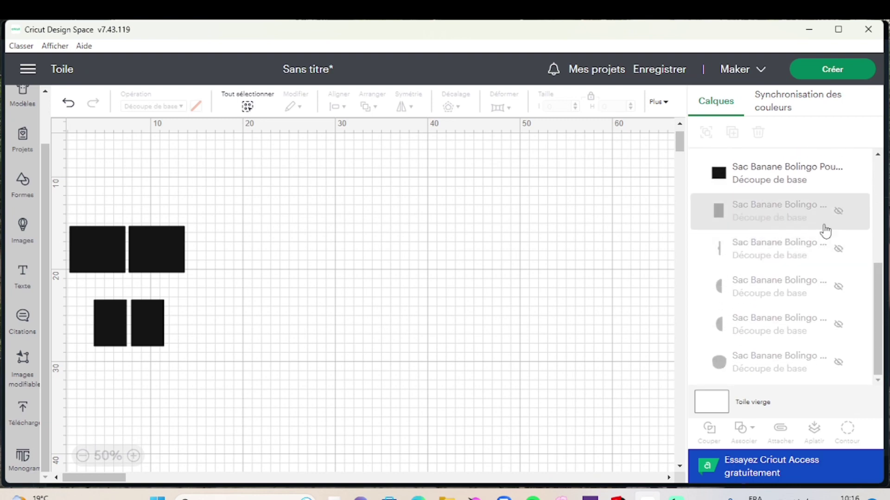
click(839, 211)
click(839, 249)
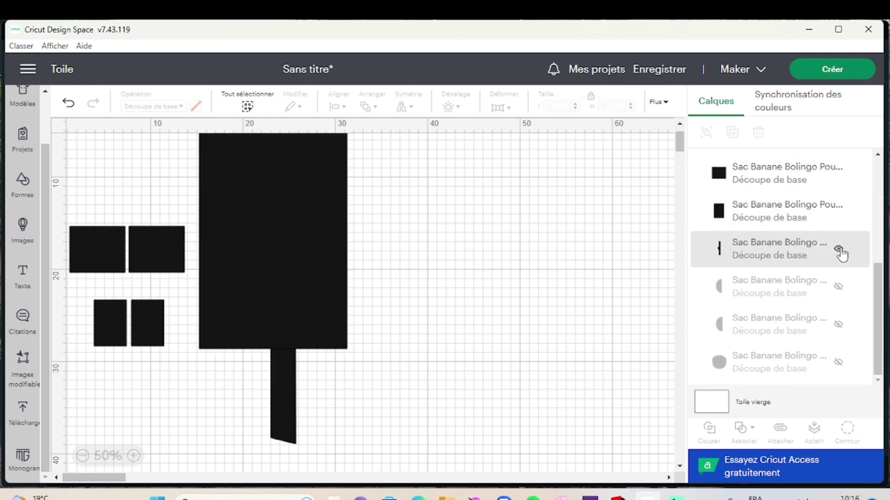
click(838, 287)
click(838, 325)
click(838, 363)
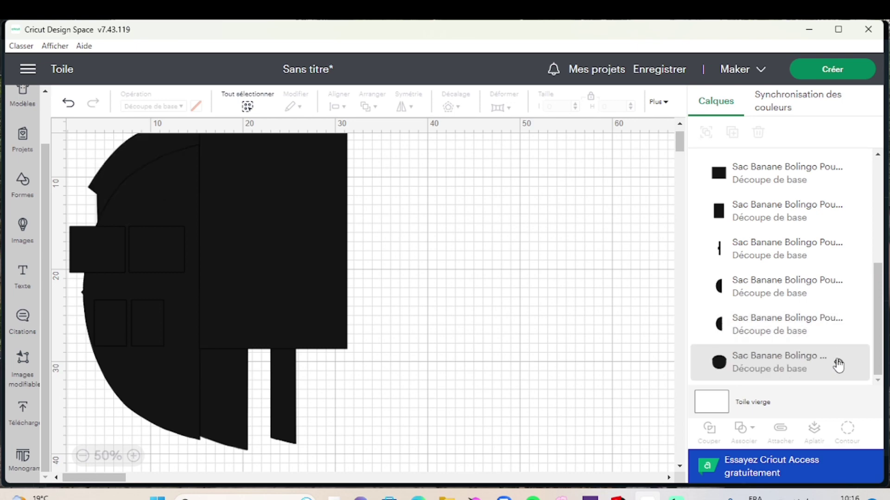
Move the large rectangle clear of the overlapping pieces and shift the full rounded panel toward it.
drag(306, 271, 564, 271)
click(311, 233)
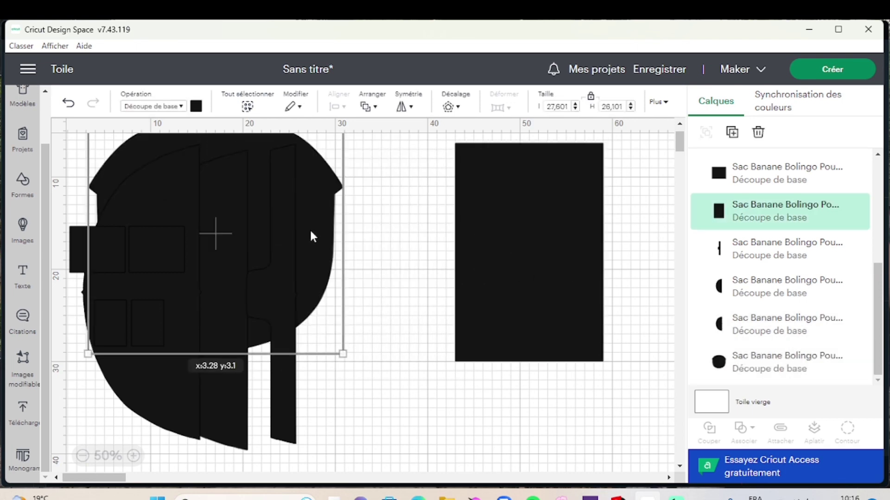
drag(311, 236, 403, 276)
Separate the two half panels and the narrow strip by moving them into a row below the other pieces.
click(82, 456)
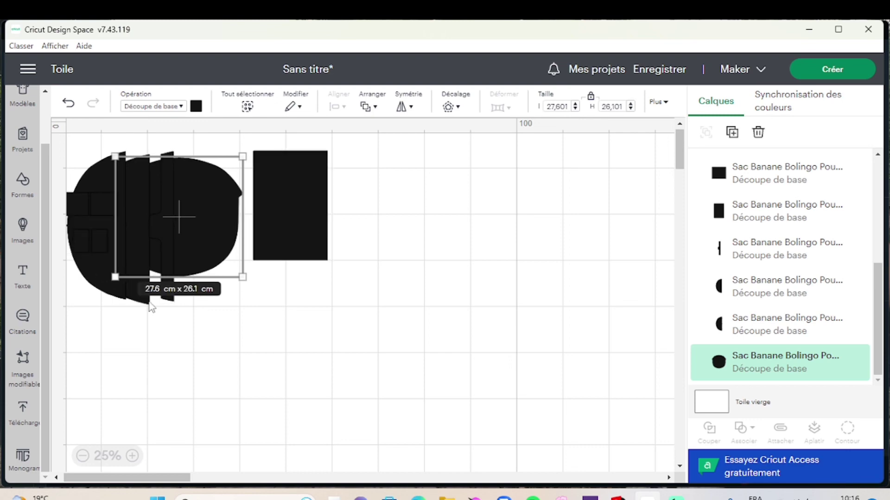
click(137, 312)
drag(111, 275, 115, 444)
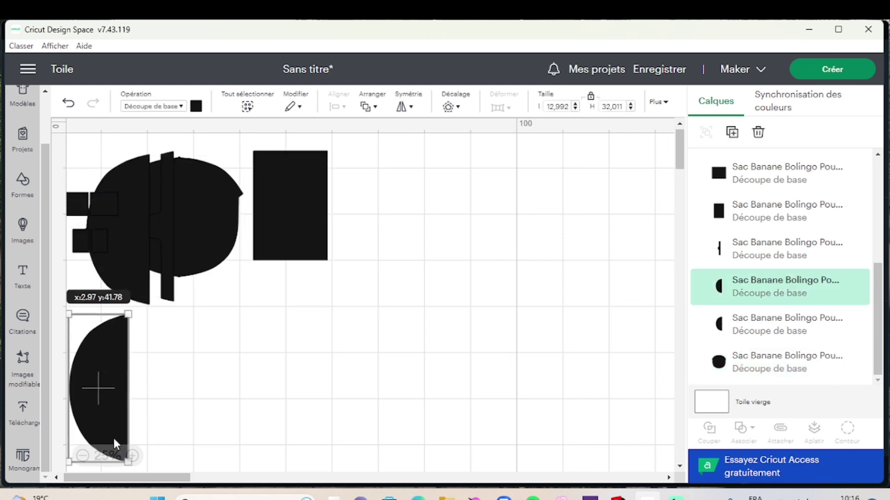
drag(131, 232, 190, 390)
click(162, 228)
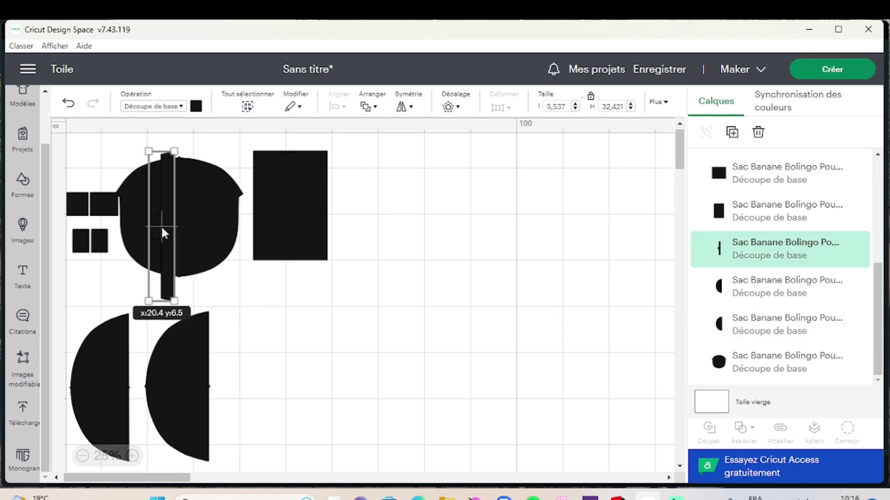
drag(160, 225, 243, 380)
Rearrange the lower row with the larger half panel first, followed by the smaller half panel and the strip beside it.
drag(98, 385, 317, 368)
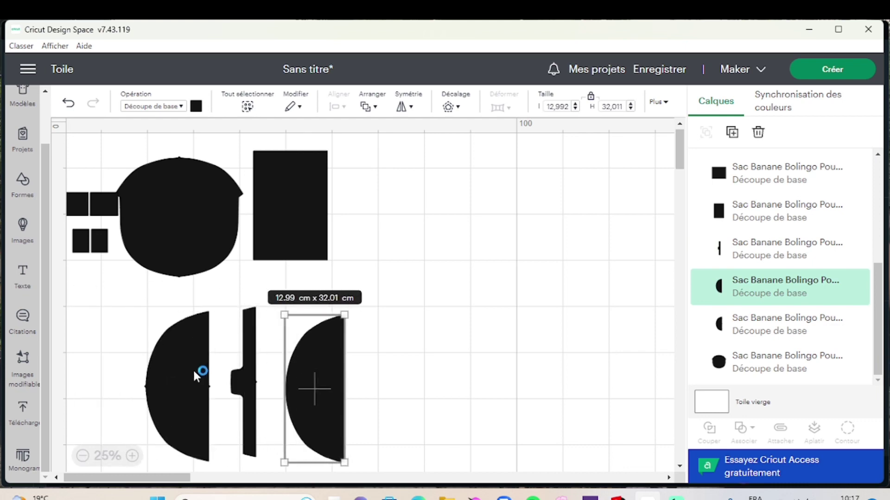
drag(194, 370, 127, 367)
drag(244, 366, 414, 371)
drag(330, 355, 260, 353)
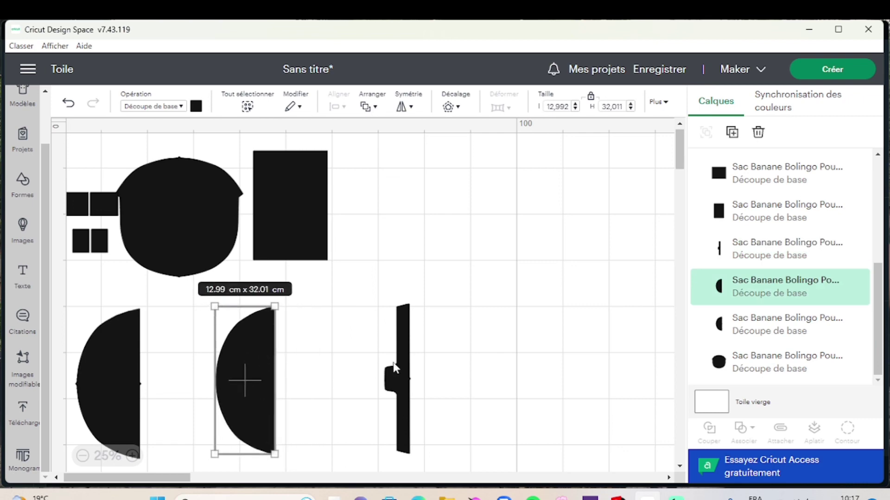
drag(393, 362, 287, 360)
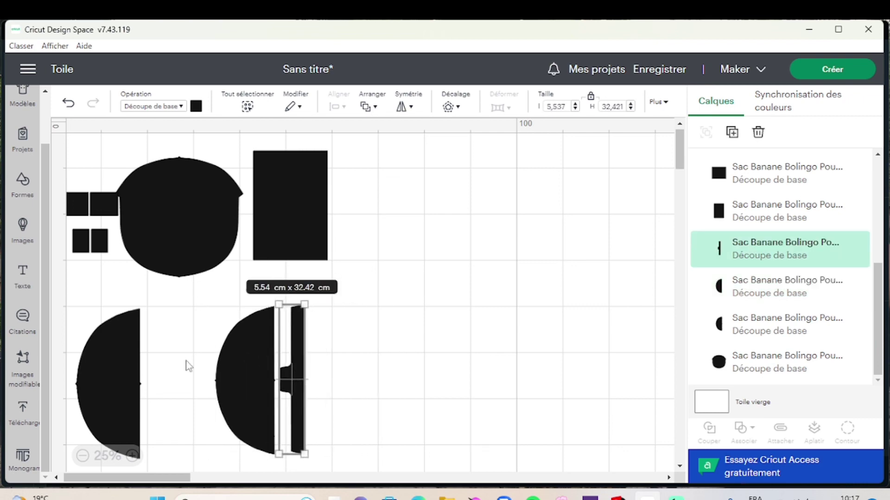
drag(123, 363, 133, 363)
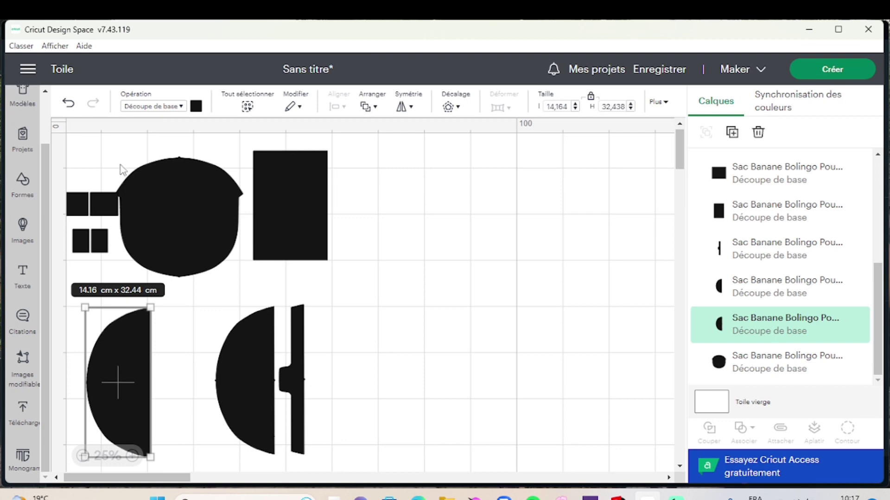
Shift the full rounded panel clear of the small rectangles and move the large rectangle farther away to leave space between them.
drag(289, 207, 301, 209)
drag(184, 197, 204, 198)
click(415, 261)
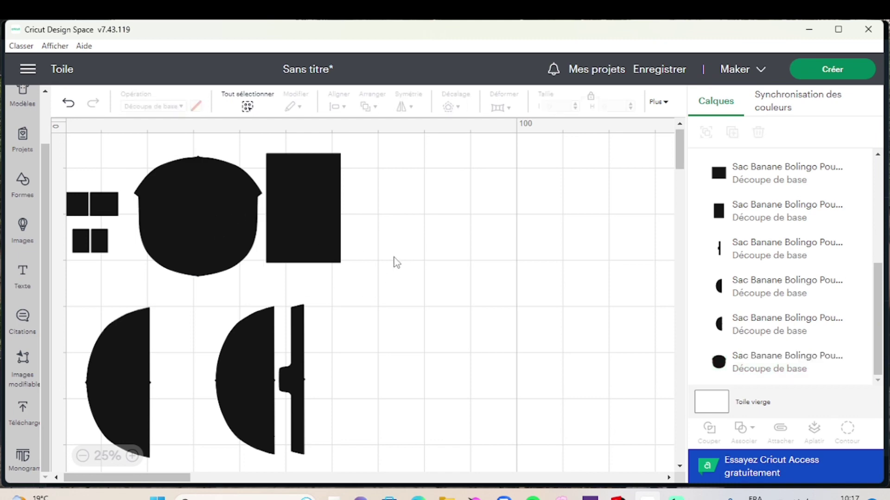
click(211, 233)
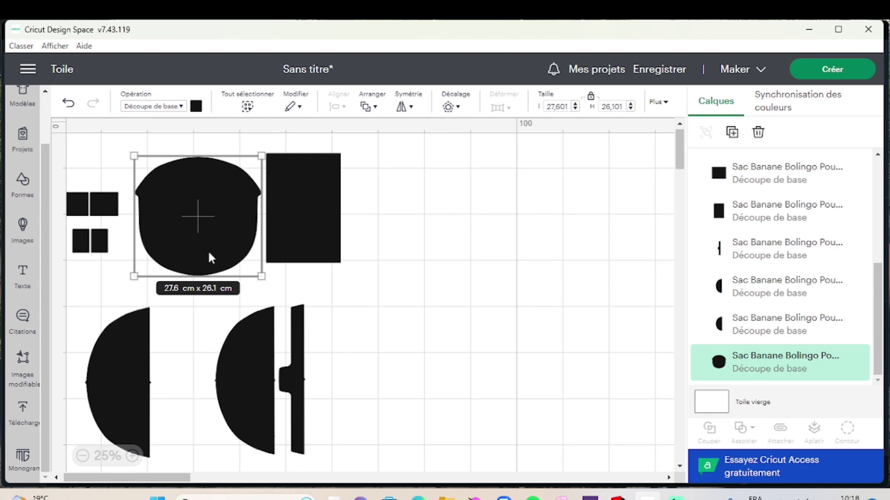
drag(313, 187, 472, 203)
Change the full rounded panel's material colour to dark navy blue.
click(231, 199)
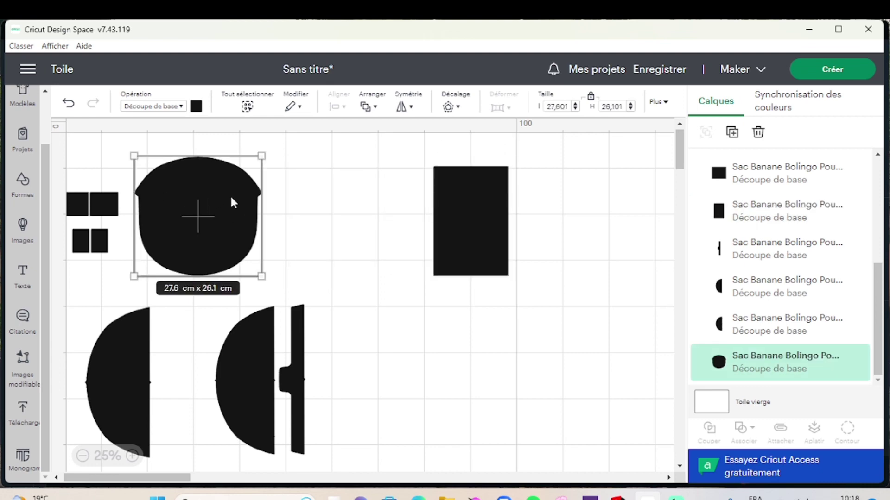
click(196, 108)
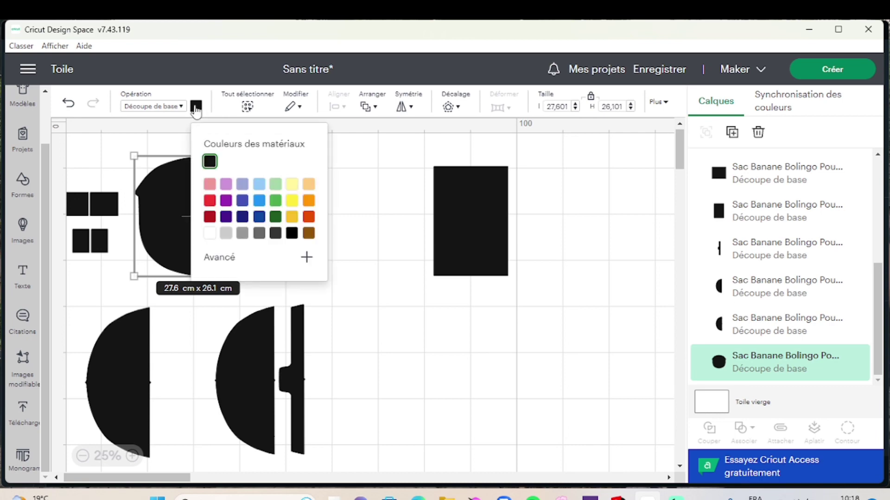
click(242, 217)
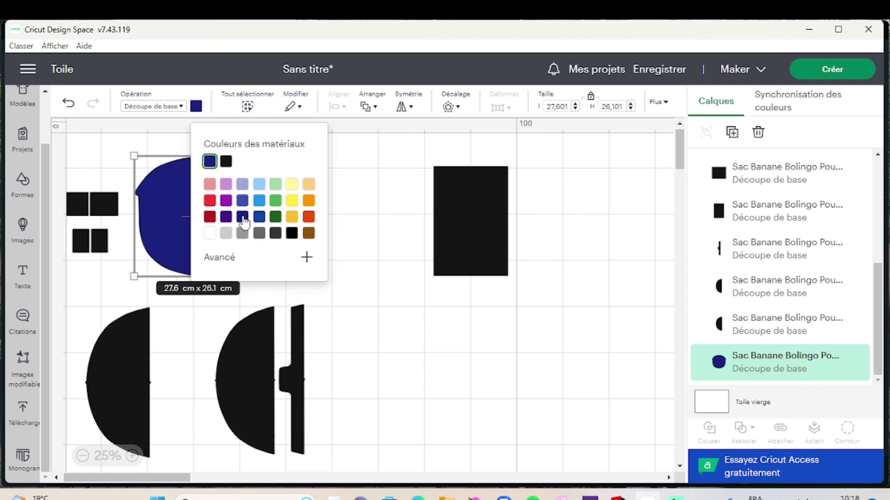
click(178, 213)
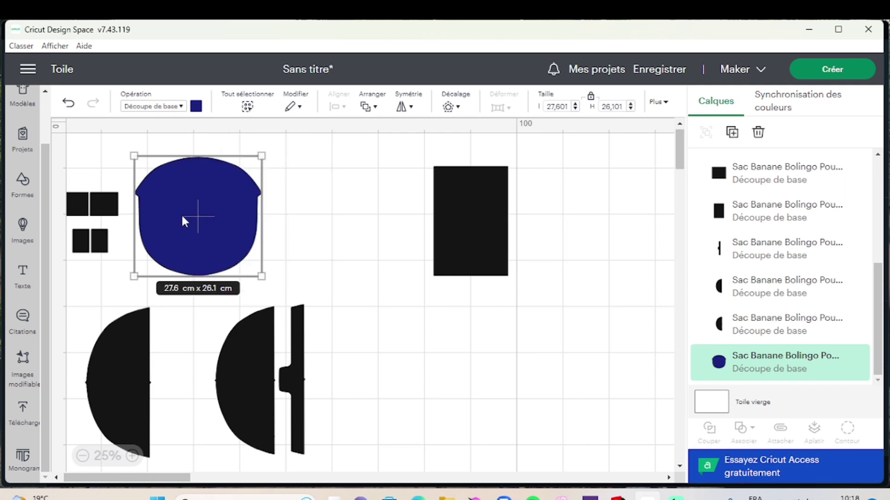
Duplicate the navy rounded panel and place the copy between the original and the large rectangle.
right_click(183, 213)
click(239, 205)
drag(185, 200, 318, 216)
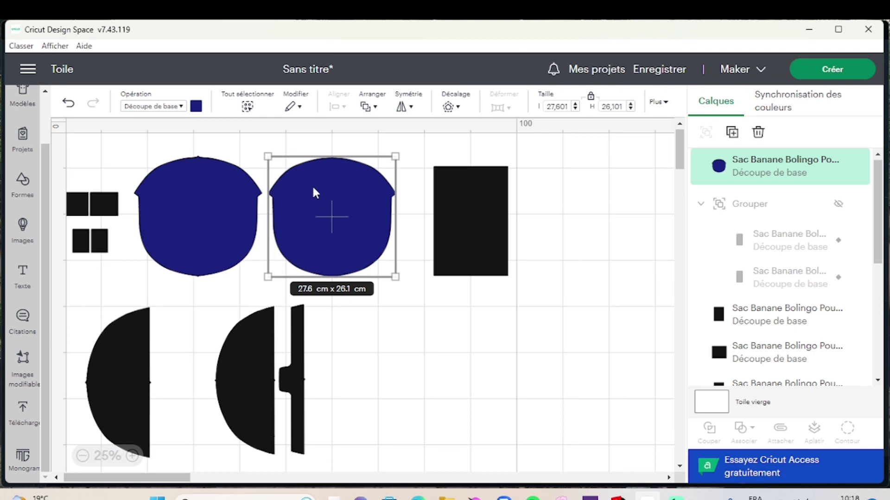
Change the copied rounded panel's material colour from the palette to light purple.
click(197, 106)
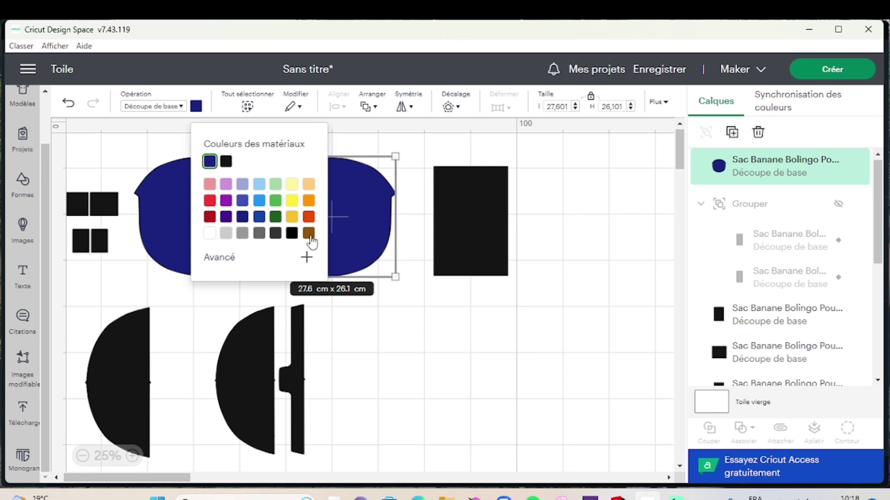
click(226, 186)
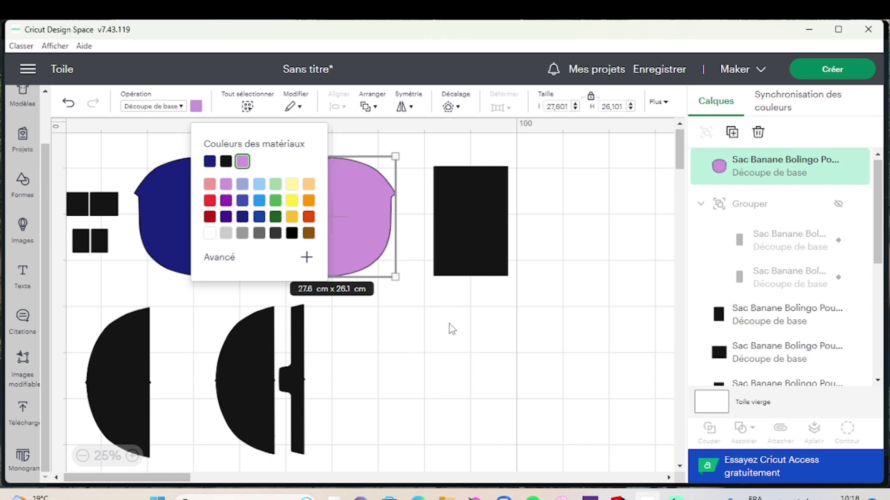
click(467, 349)
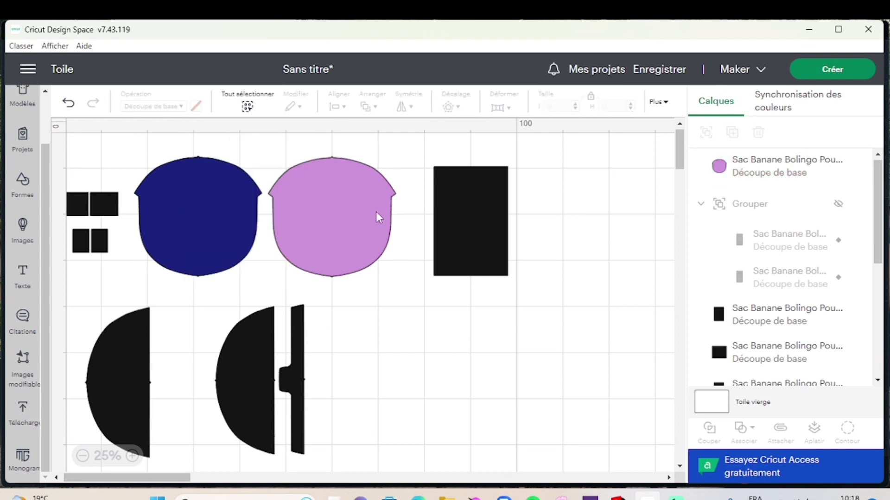
Give the large rectangle the same light purple material colour as the copied rounded panel.
click(474, 215)
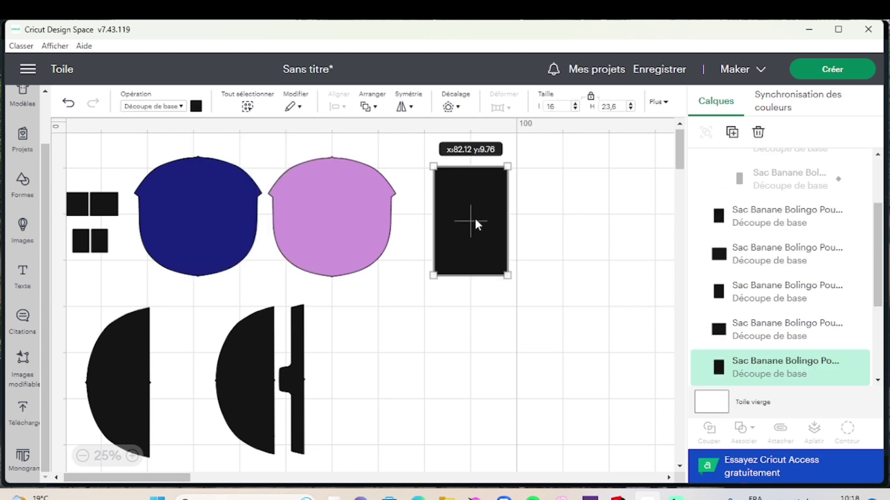
click(196, 110)
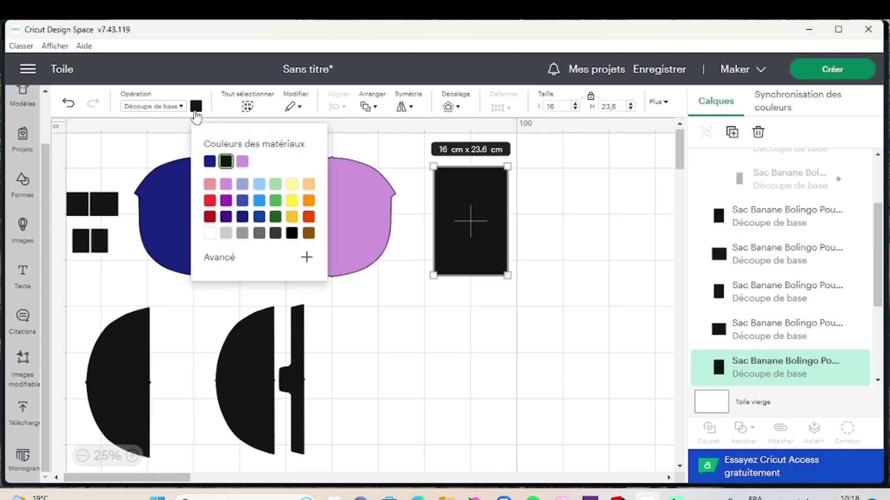
click(241, 163)
click(456, 299)
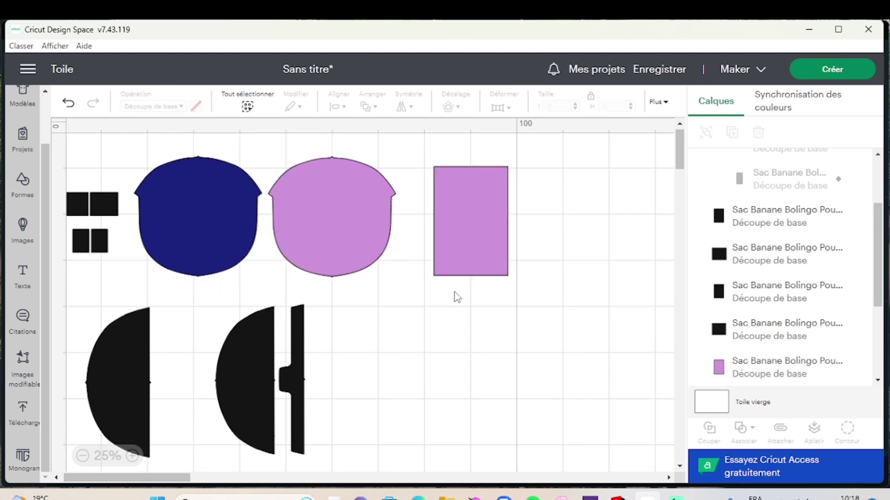
Move the light purple rectangle and rounded panel closer together, keeping a small gap between them.
drag(457, 232, 445, 221)
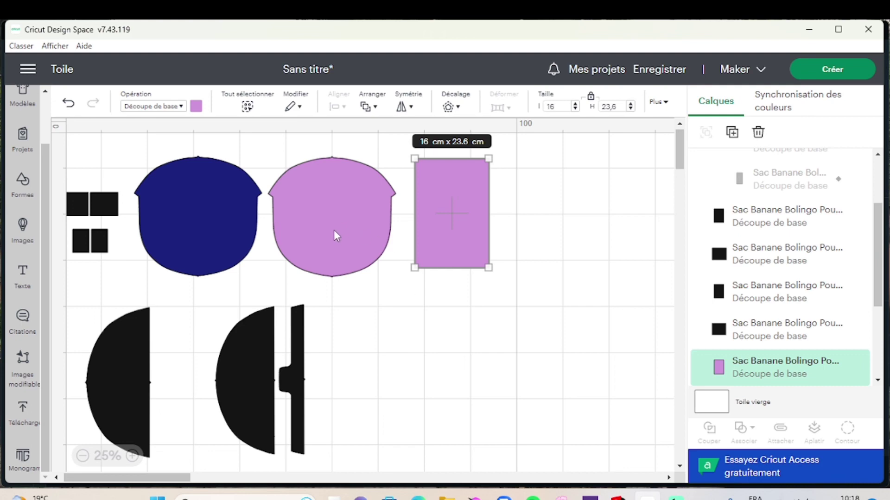
drag(355, 208, 362, 202)
click(448, 204)
drag(449, 205, 444, 203)
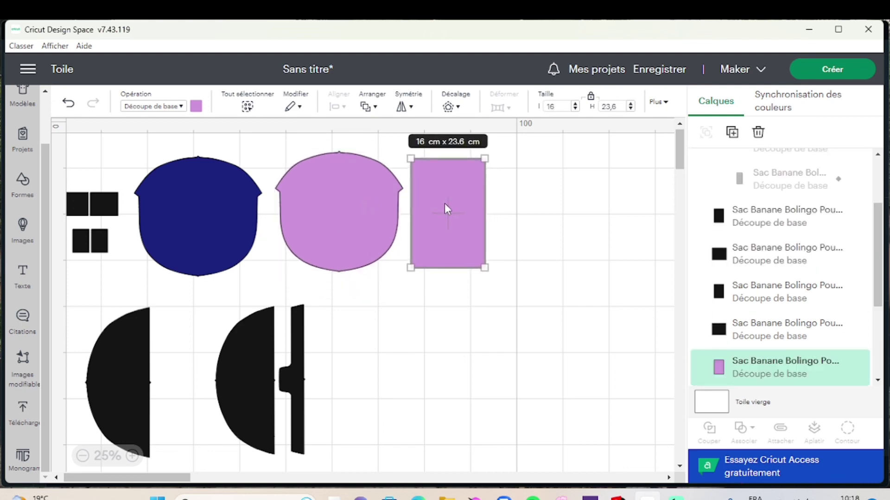
Recolour the larger half panel light purple and place it in the upper row beside the light purple rectangle.
click(133, 374)
drag(125, 374, 245, 375)
drag(240, 367, 110, 352)
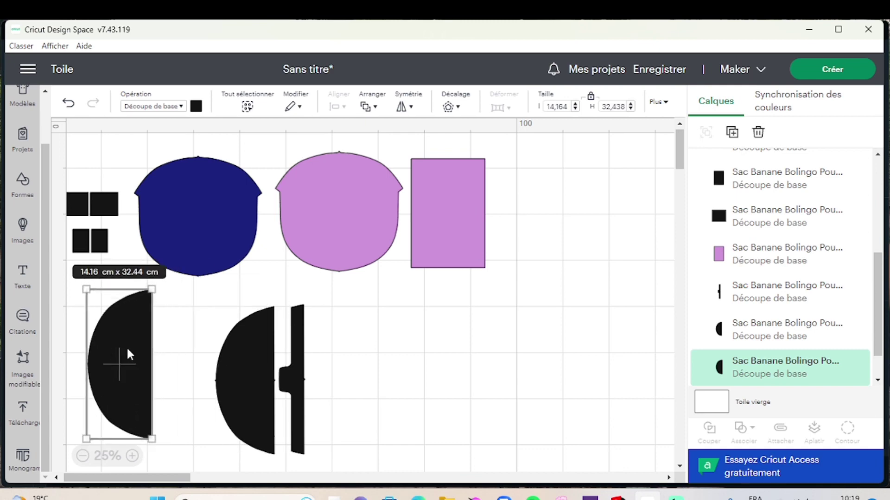
click(196, 106)
click(242, 162)
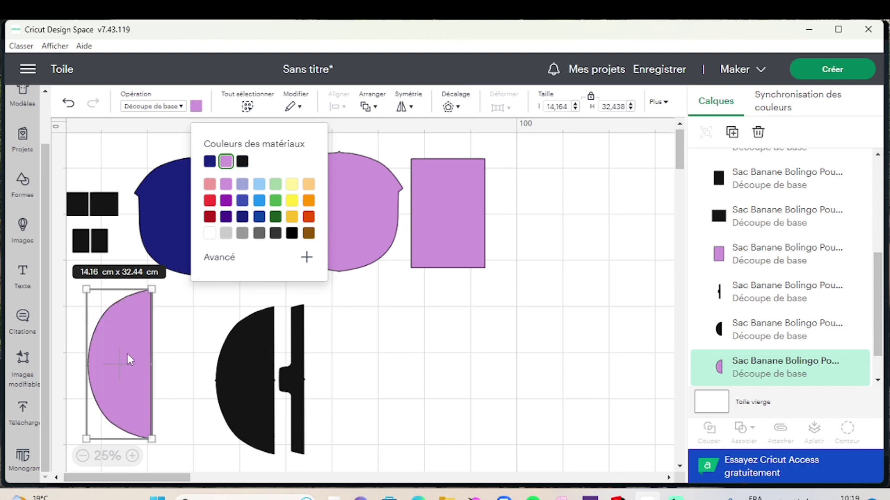
drag(127, 354, 538, 206)
click(395, 355)
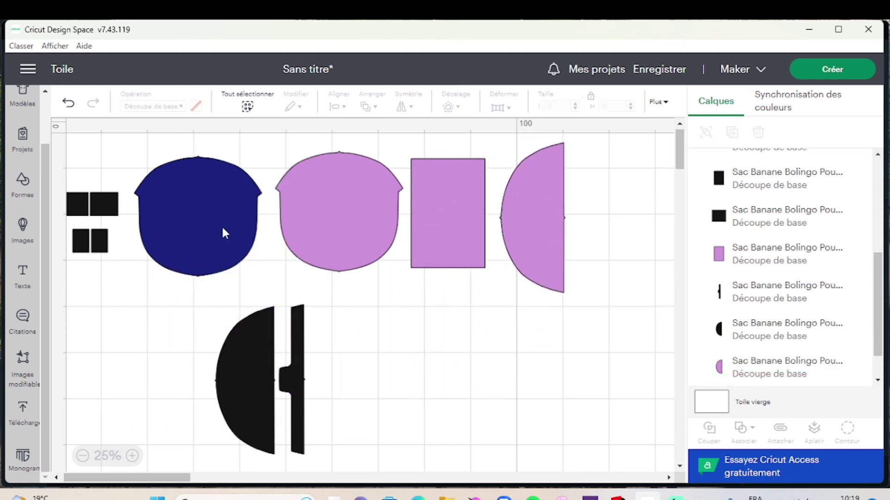
Change the smaller half panel's material colour to the navy blue of the original rounded panel.
click(239, 356)
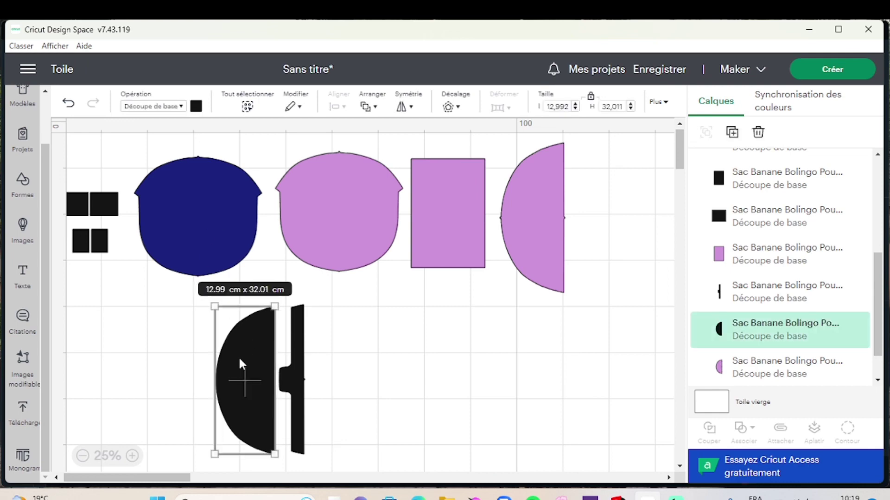
click(196, 106)
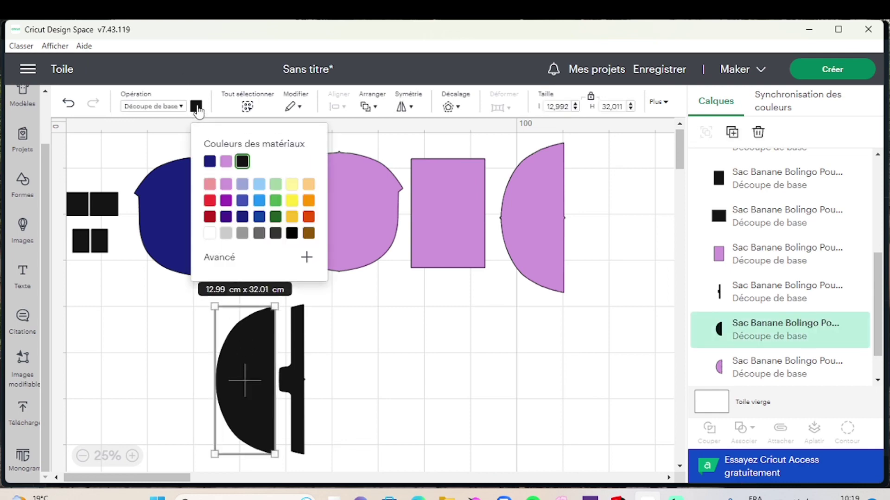
click(211, 166)
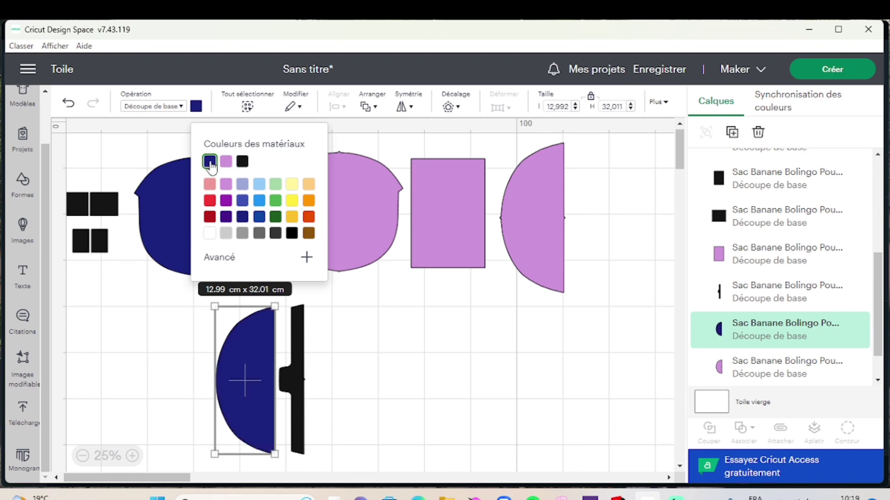
click(198, 236)
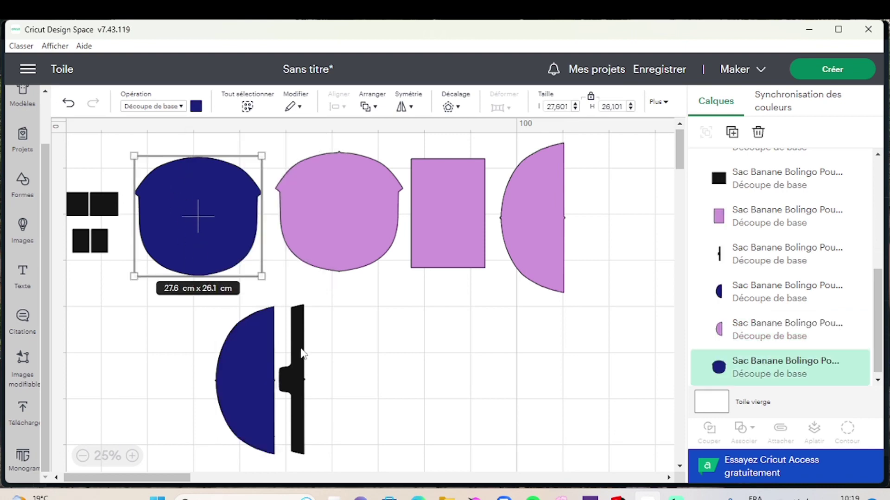
click(293, 289)
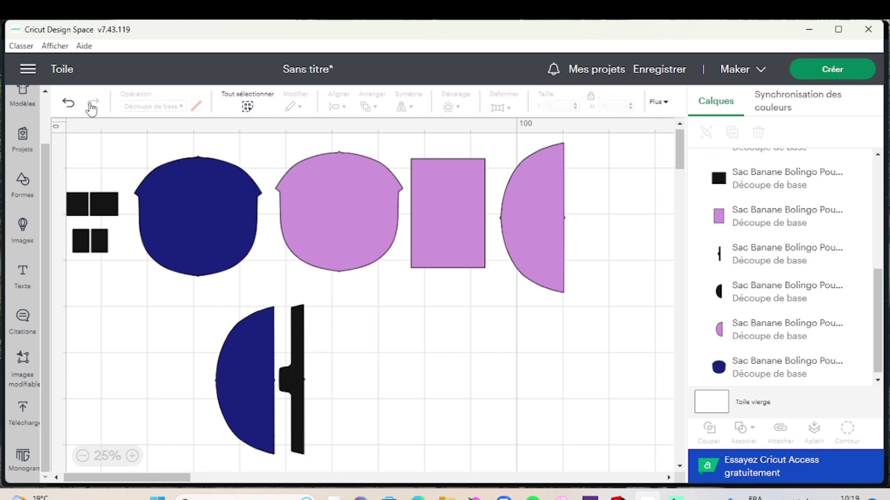
Change the notched strip beside the navy half panel to dark red.
click(299, 350)
click(196, 108)
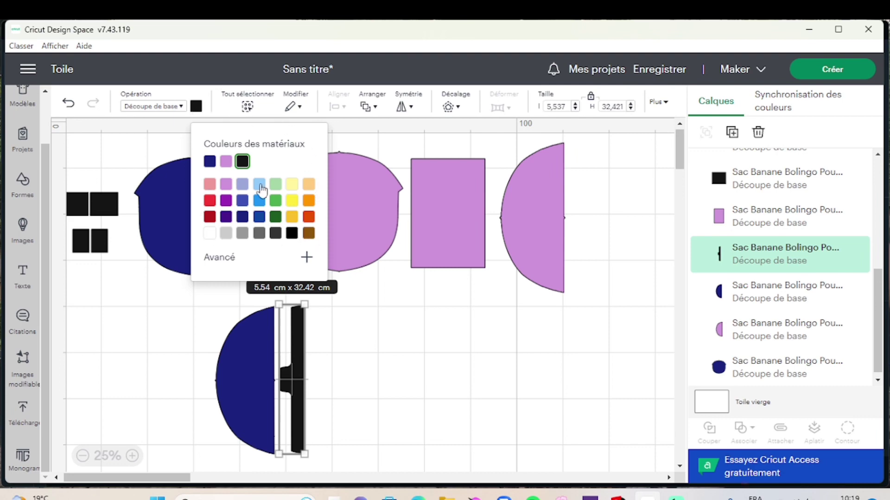
click(209, 217)
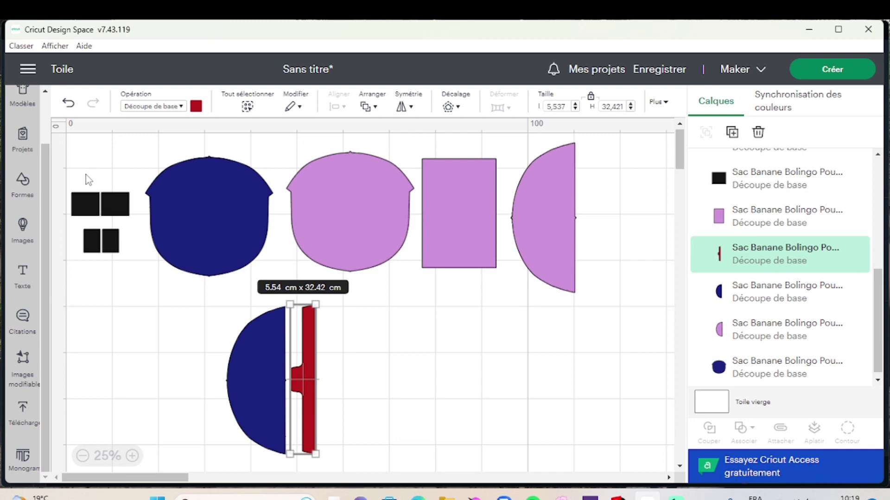
Recolour both pairs of small rectangles with the dark red material colour used for the strip.
drag(84, 176, 131, 216)
click(196, 106)
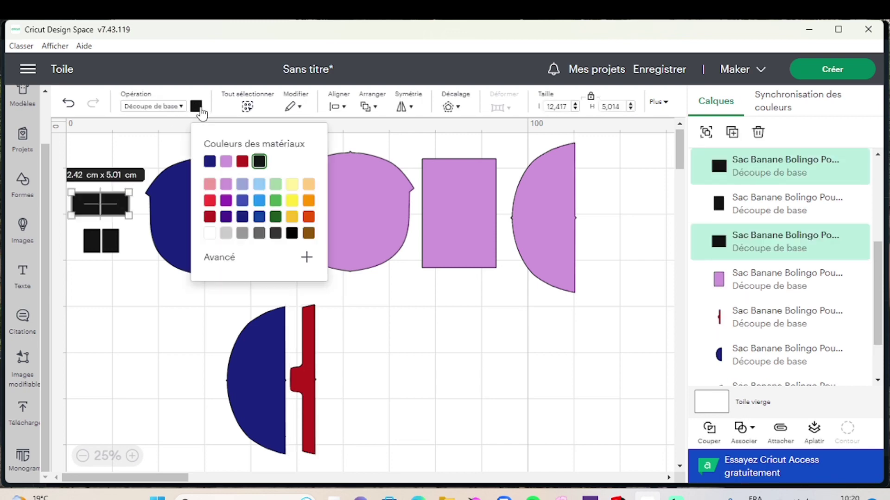
click(242, 162)
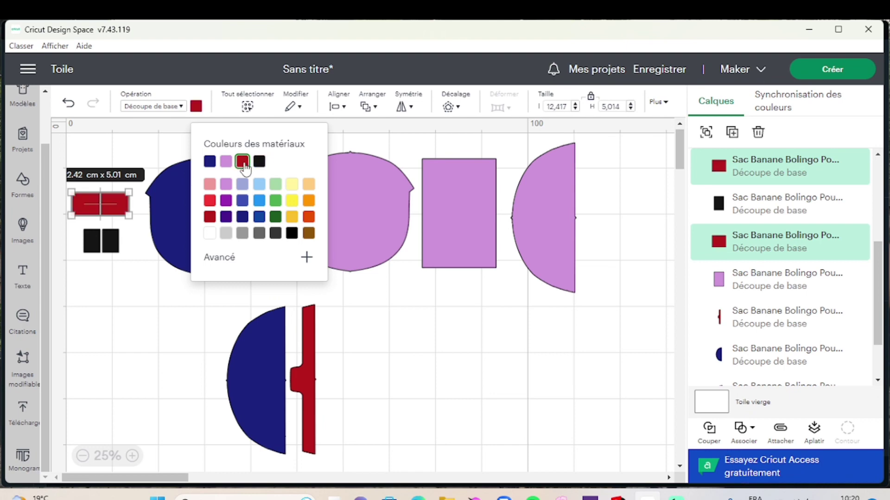
click(113, 272)
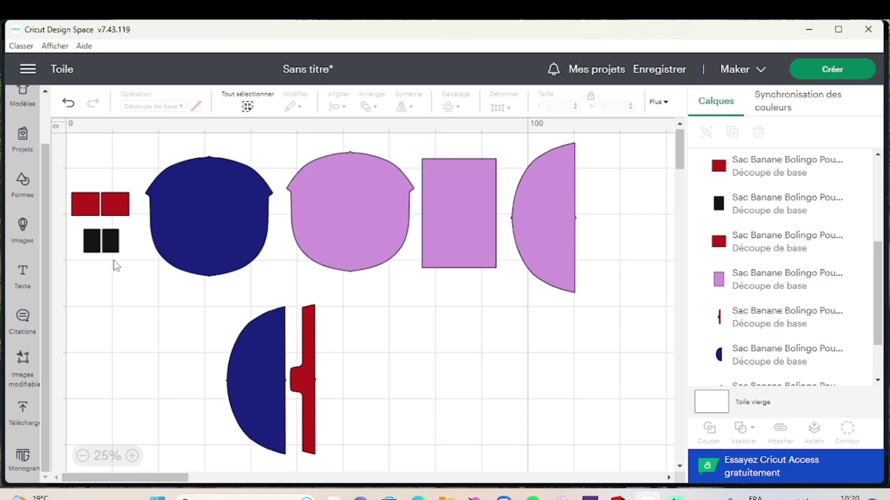
drag(115, 265, 78, 234)
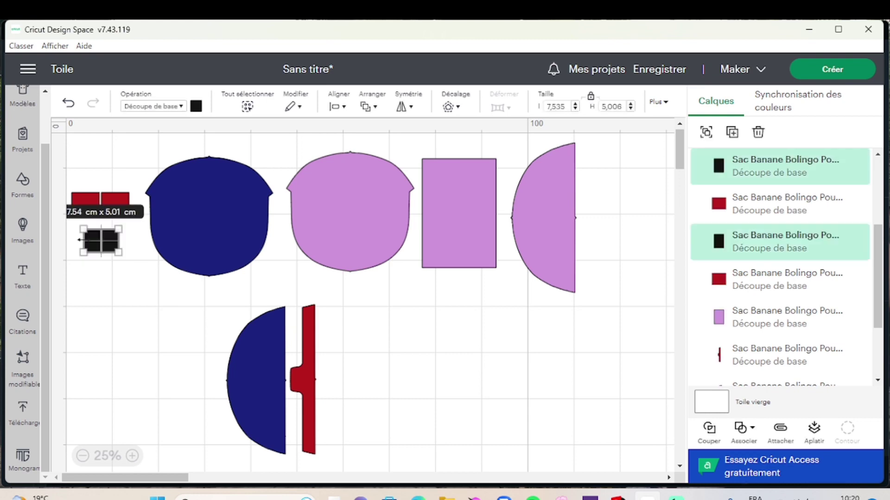
click(196, 109)
click(242, 162)
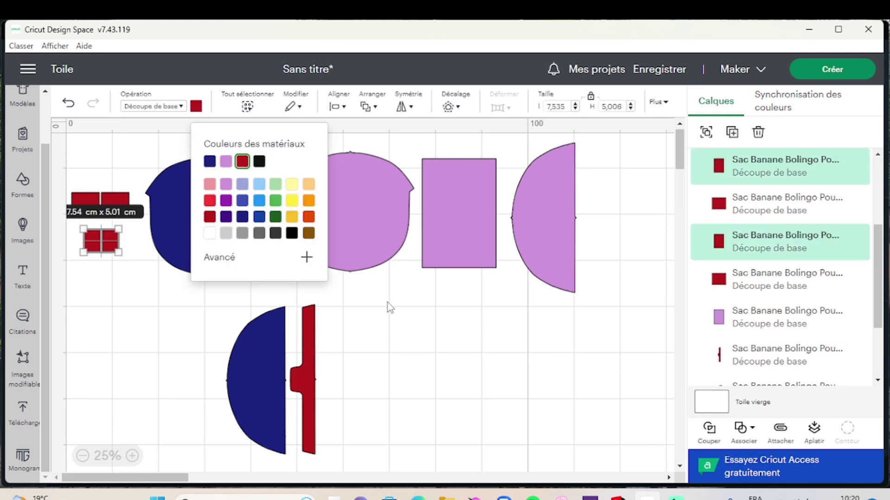
click(387, 302)
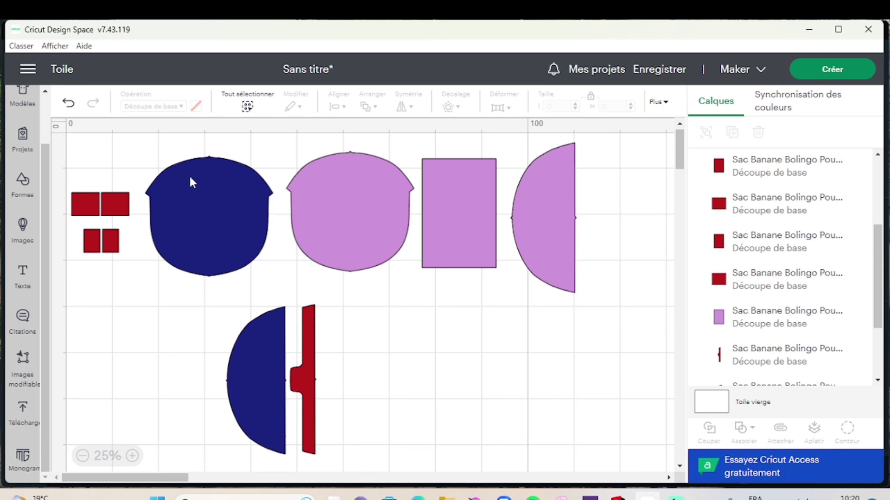
Lay the dark red strip over the straight edge of the navy half panel.
drag(302, 370, 280, 376)
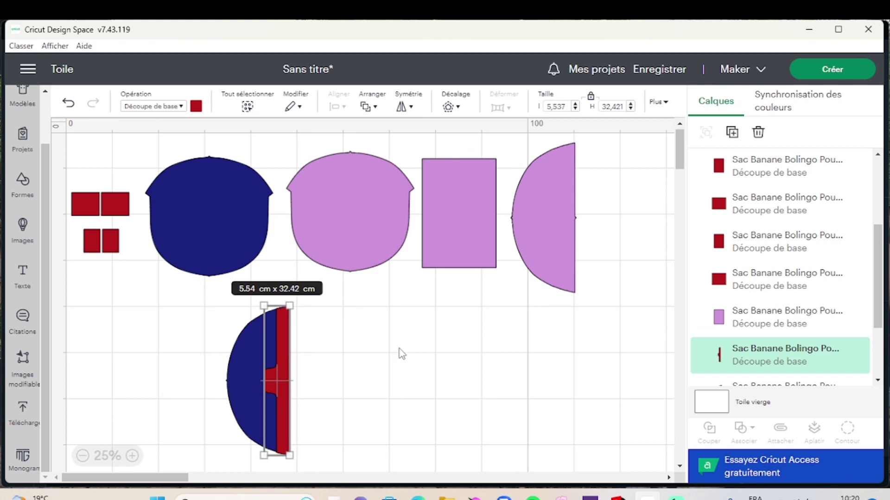
click(354, 357)
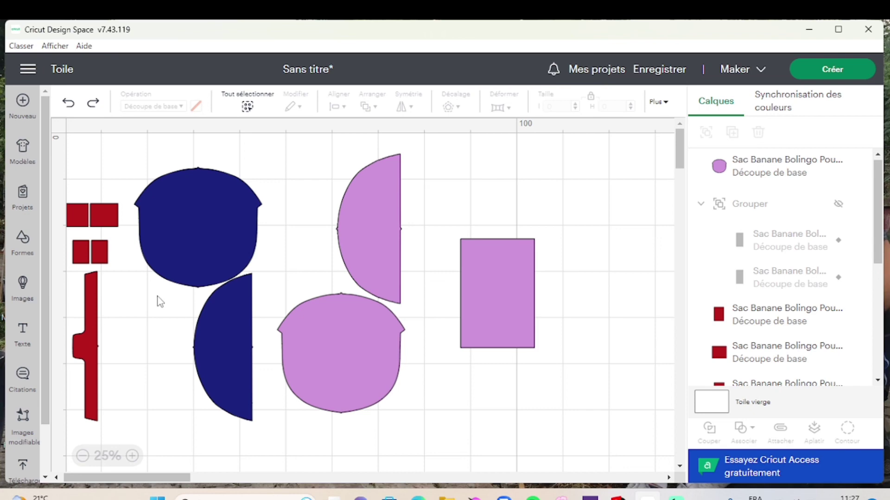
Rotate the navy rounded panel a quarter turn clockwise above the navy half panel.
click(207, 226)
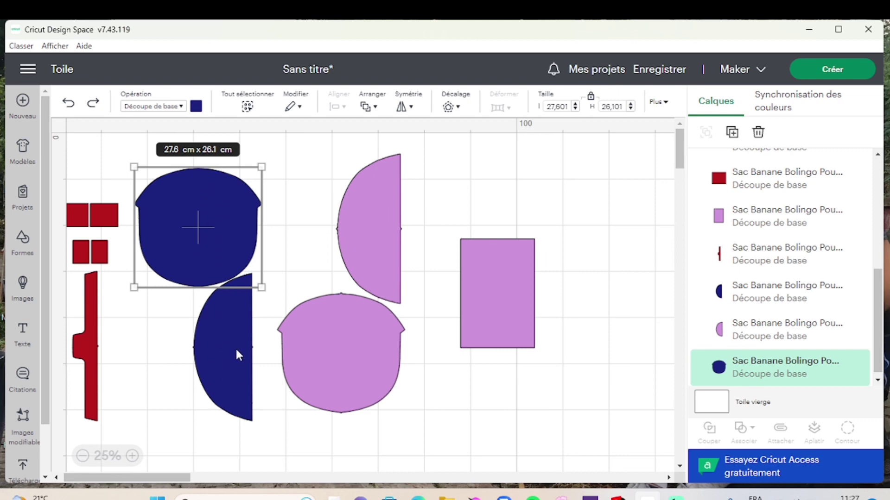
click(220, 354)
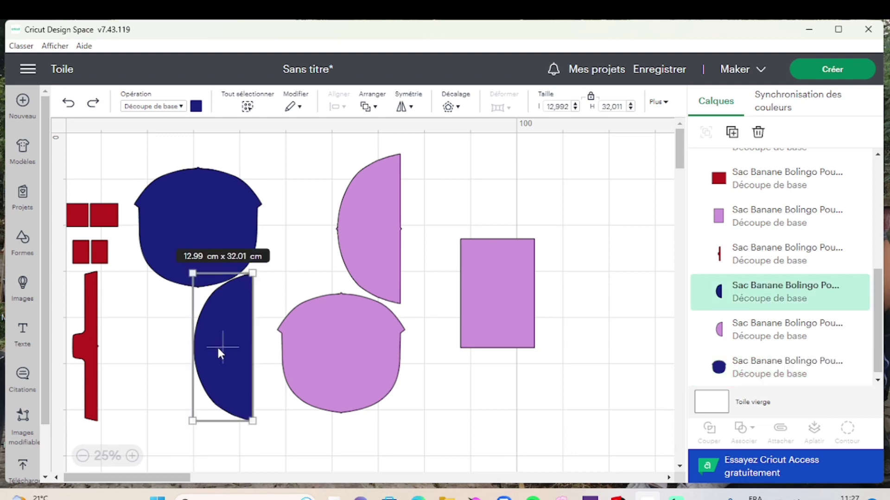
click(194, 223)
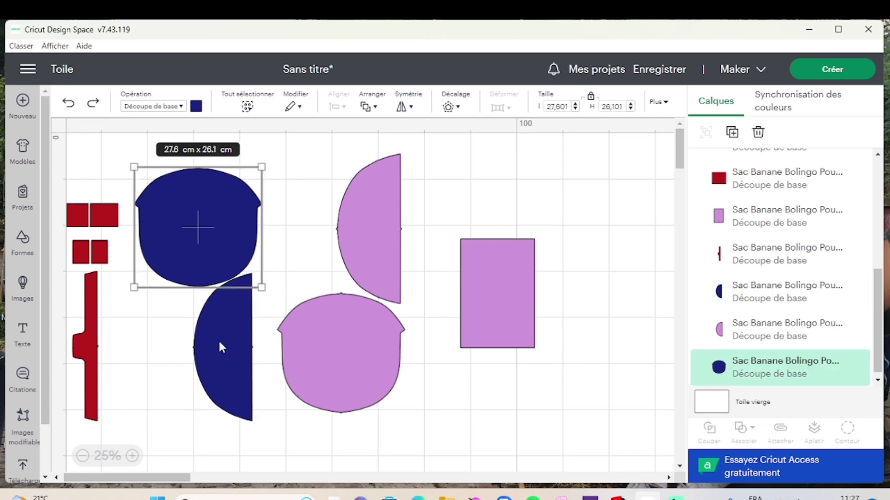
click(218, 339)
click(204, 217)
drag(269, 298, 135, 287)
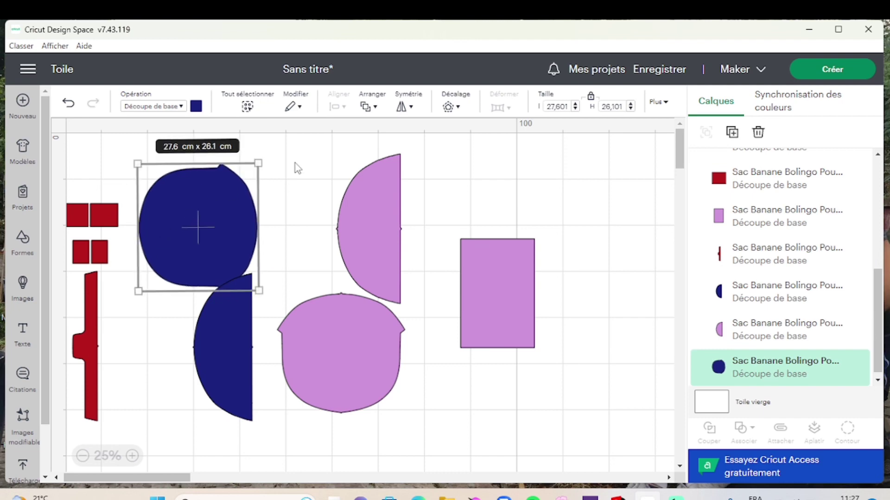
Rotate the light purple rounded panel a quarter turn clockwise to match the navy one.
click(373, 220)
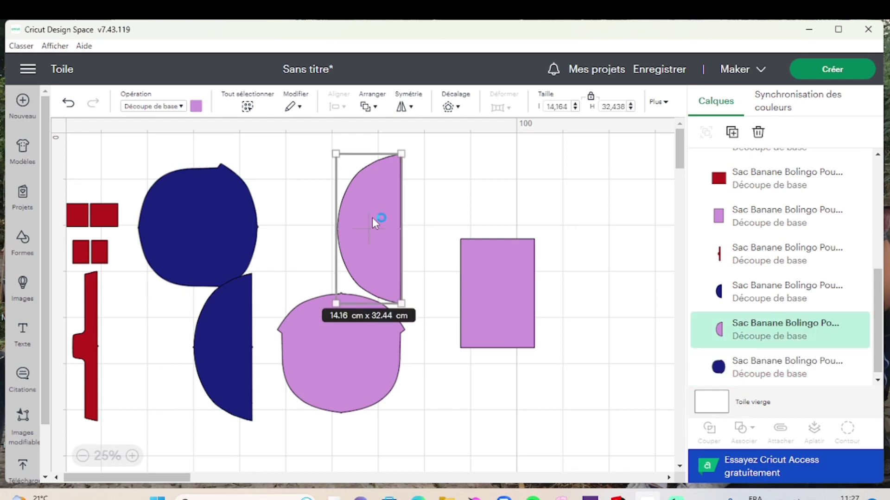
click(354, 358)
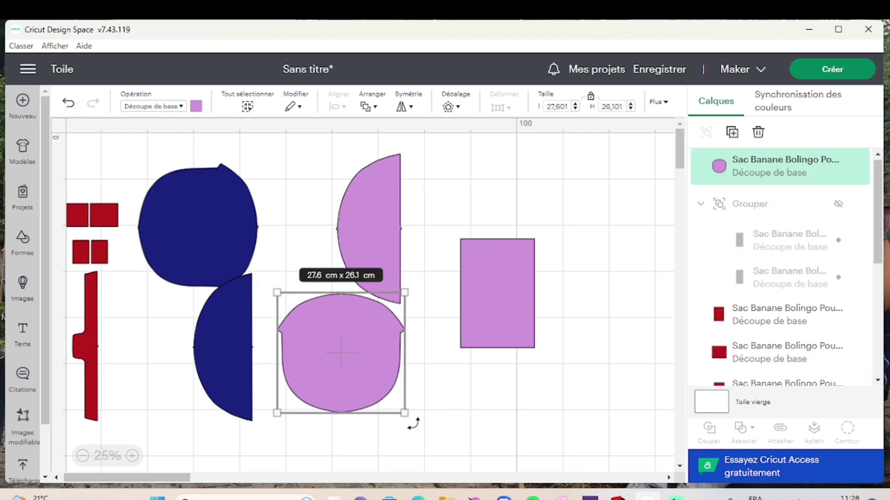
drag(413, 424, 260, 429)
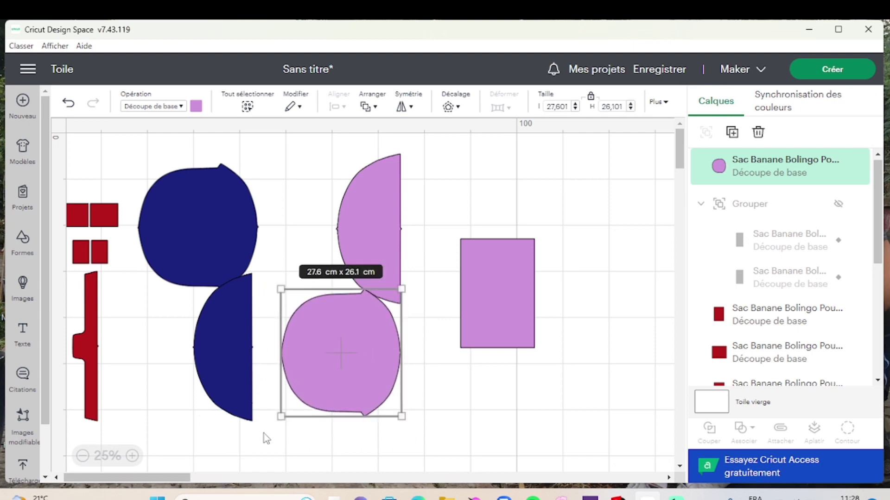
click(268, 290)
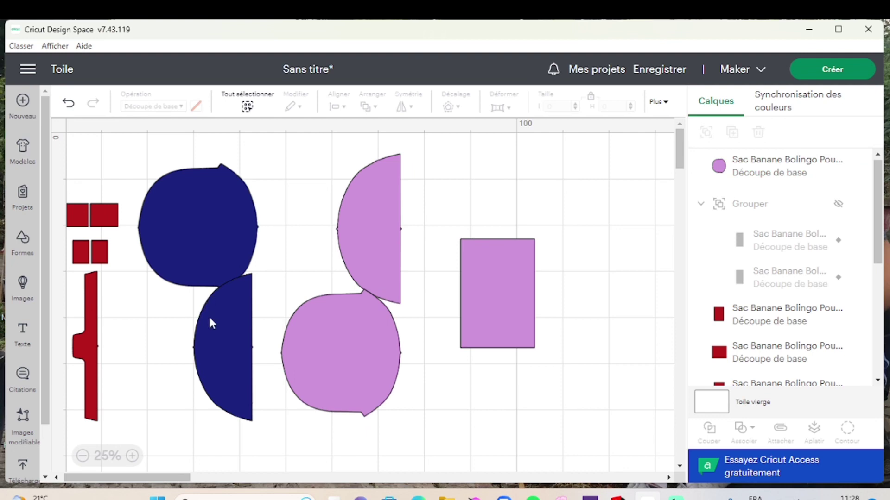
Move the navy half panel directly below the rotated navy rounded panel so the two no longer overlap.
drag(215, 321, 202, 337)
click(247, 395)
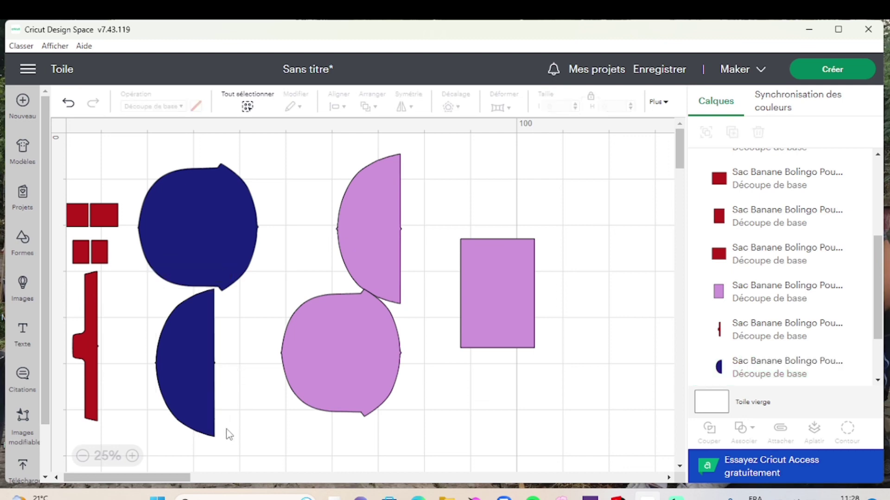
Check the size of the two navy panels, both together and individually.
drag(227, 443, 169, 218)
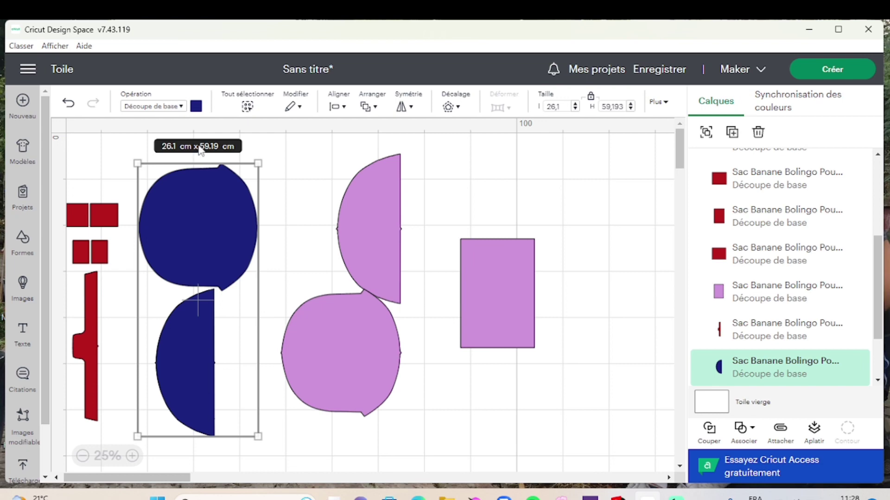
click(206, 240)
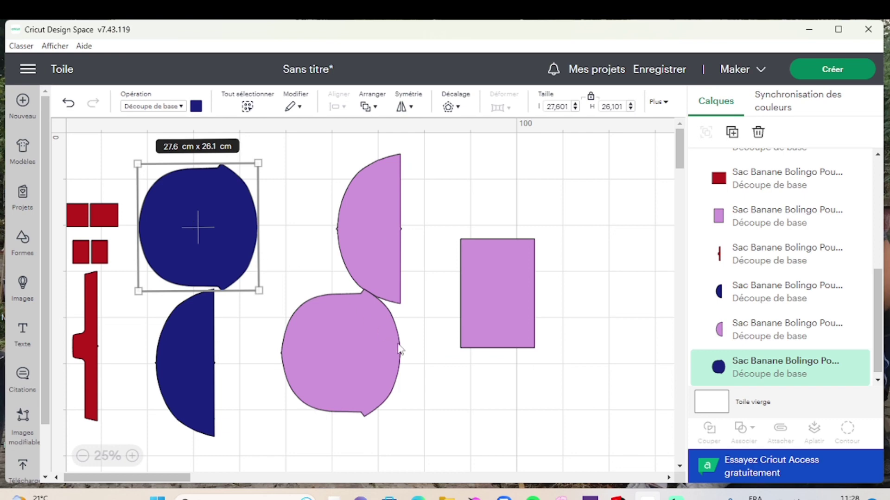
click(198, 360)
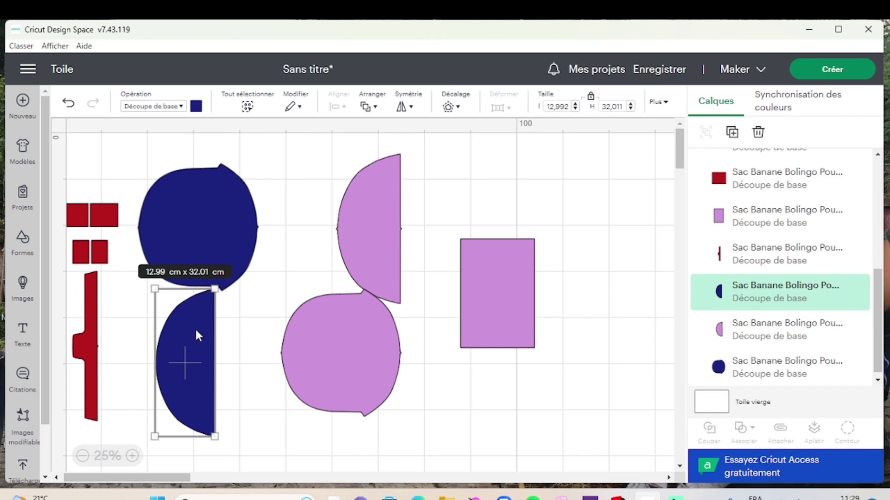
click(227, 197)
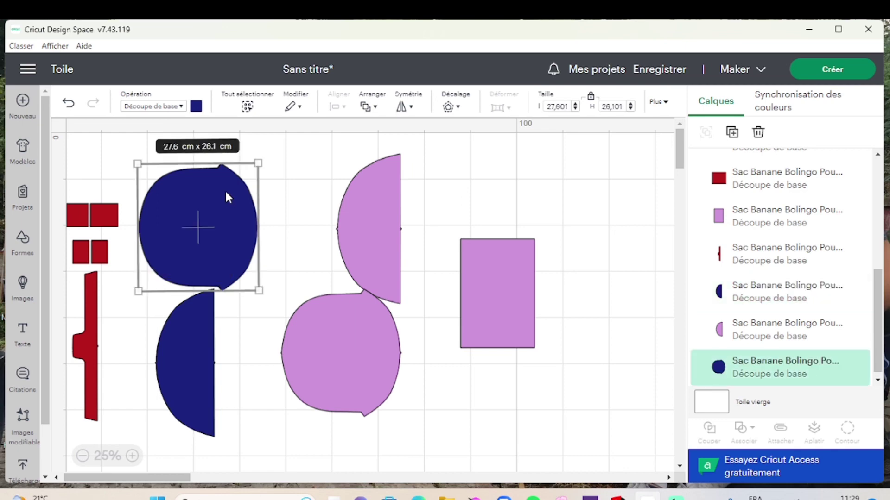
click(227, 342)
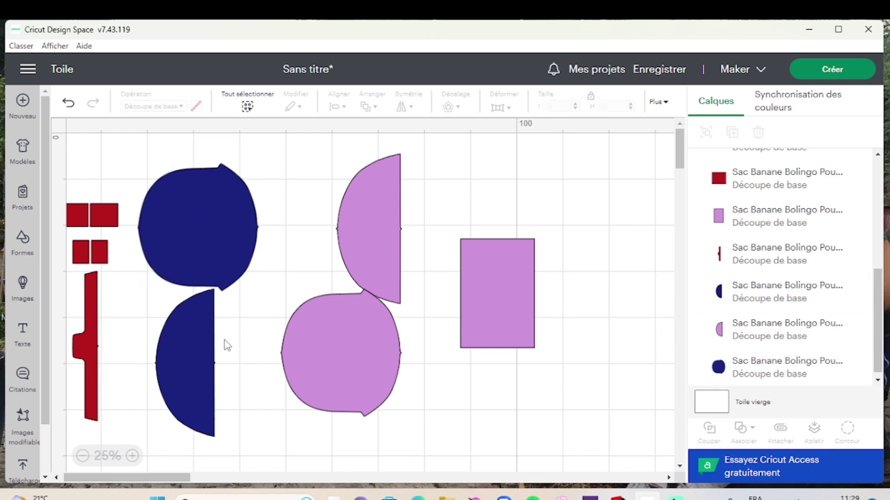
drag(230, 436, 176, 210)
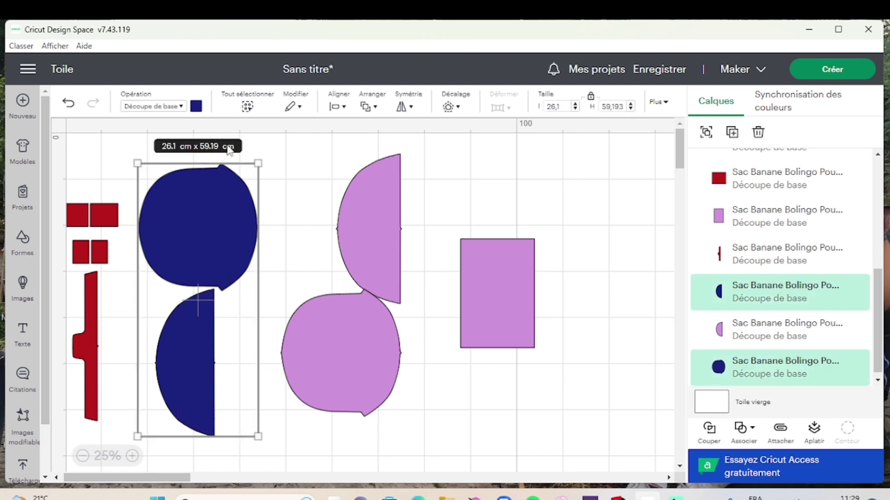
click(304, 218)
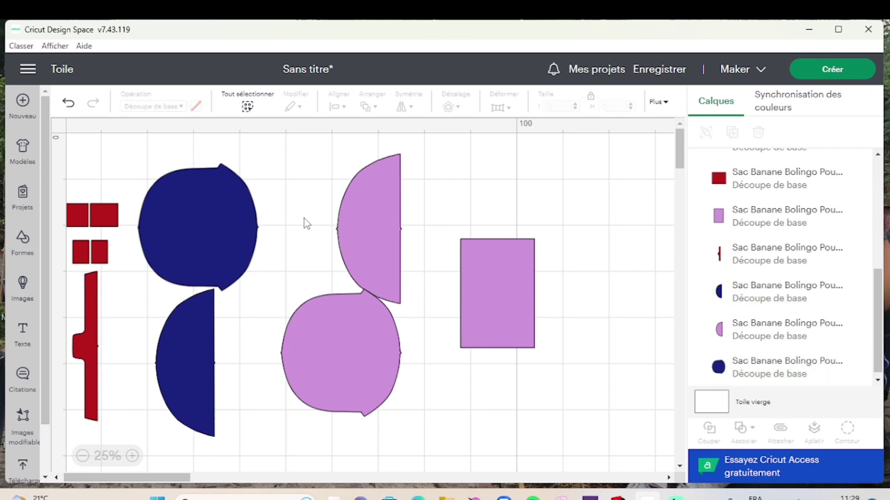
Shift the light purple half panel slightly left and up and the rounded one slightly down so they no longer overlap.
click(390, 202)
mouse_move(389, 199)
mouse_down()
mouse_move(313, 196)
mouse_move(376, 196)
mouse_up()
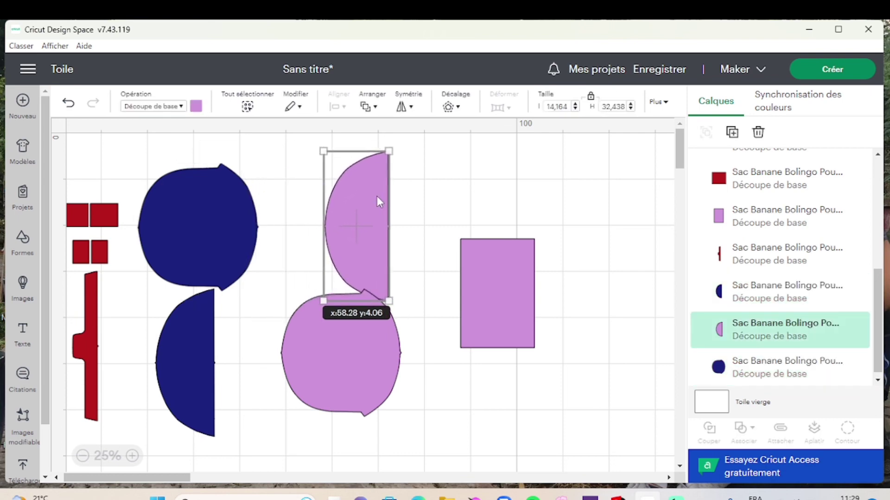
click(346, 345)
drag(347, 346, 347, 352)
click(374, 436)
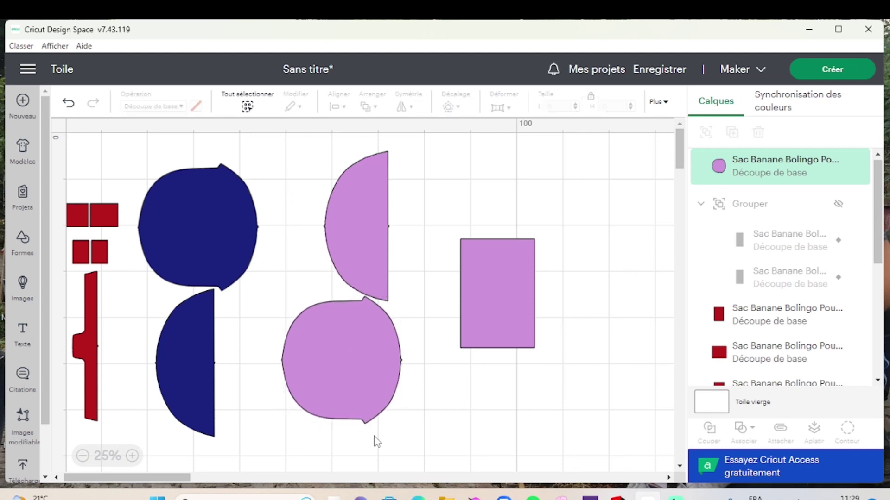
Nudge the light purple rounded panel slightly lower and check the combined size of the two stacked light purple panels.
drag(374, 436, 336, 248)
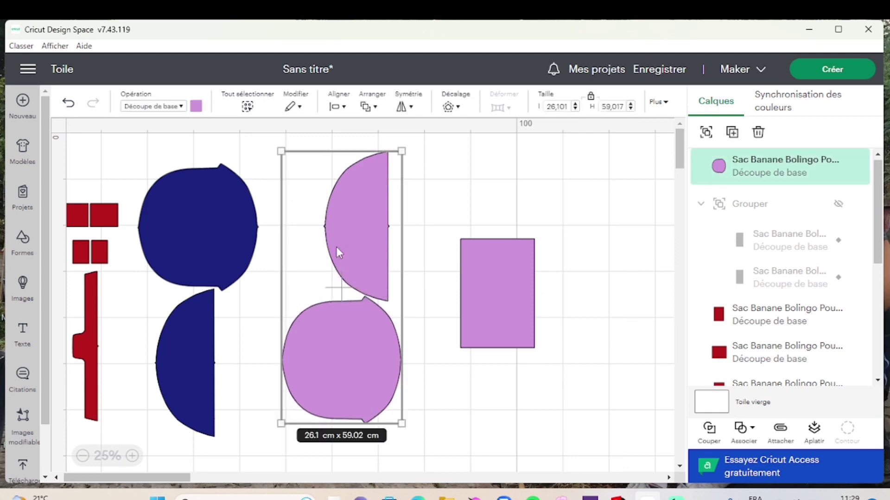
click(437, 332)
click(363, 347)
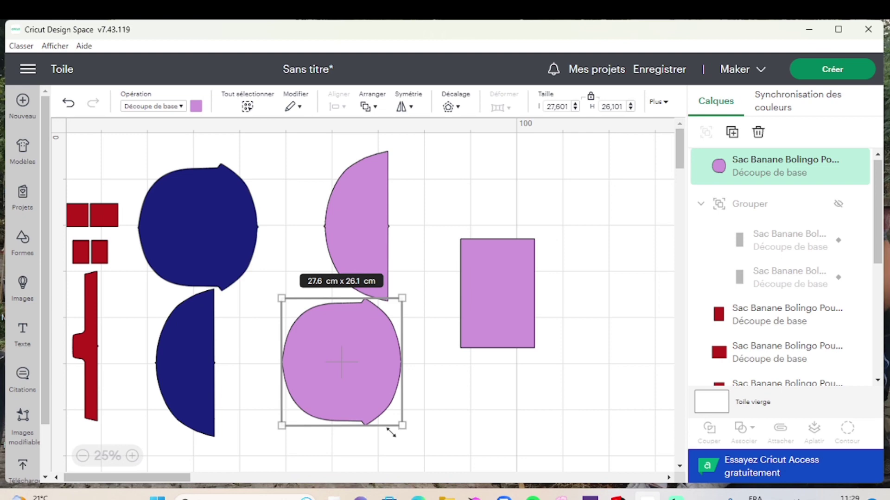
click(467, 385)
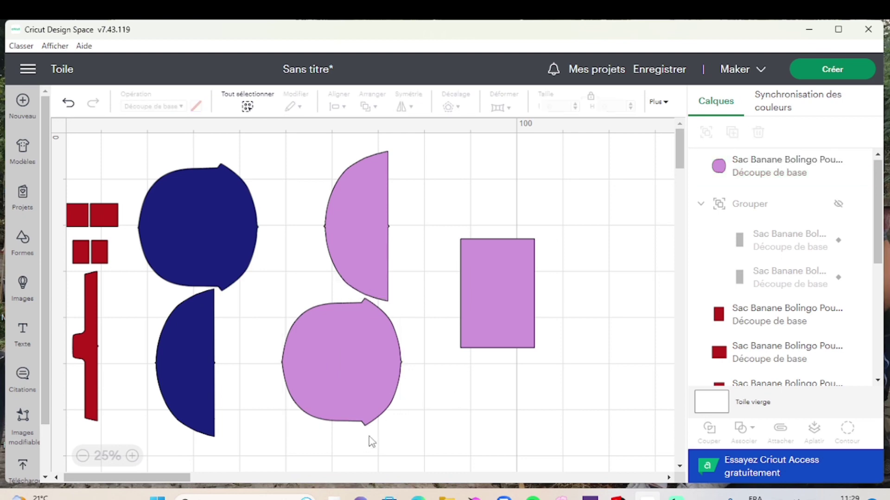
drag(357, 383, 338, 237)
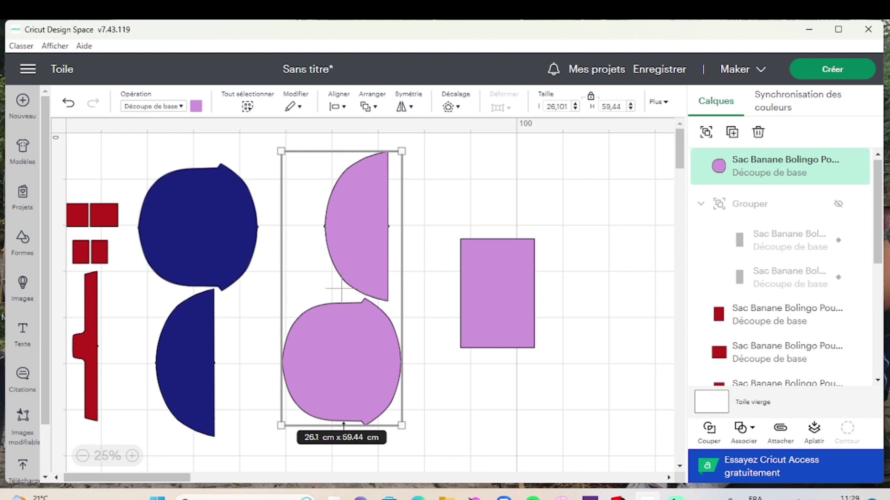
click(438, 376)
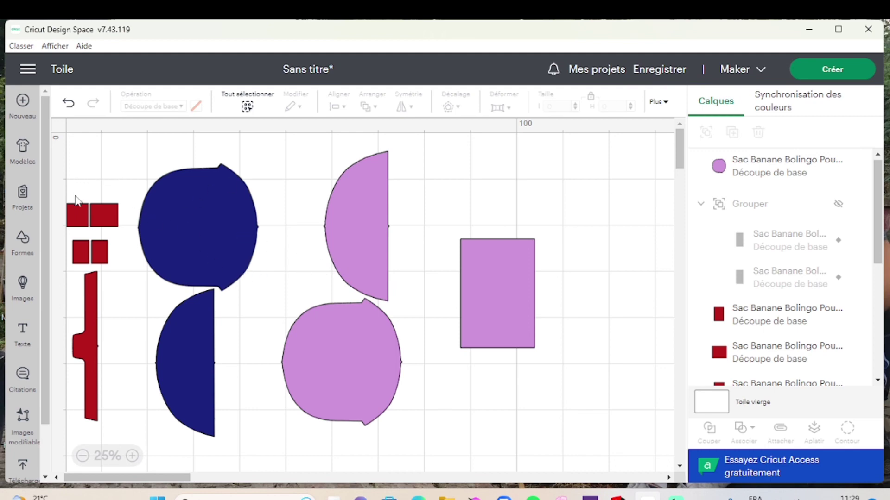
Rotate the four dark red rectangles together a quarter turn clockwise above the dark red strip.
drag(73, 195, 31, 301)
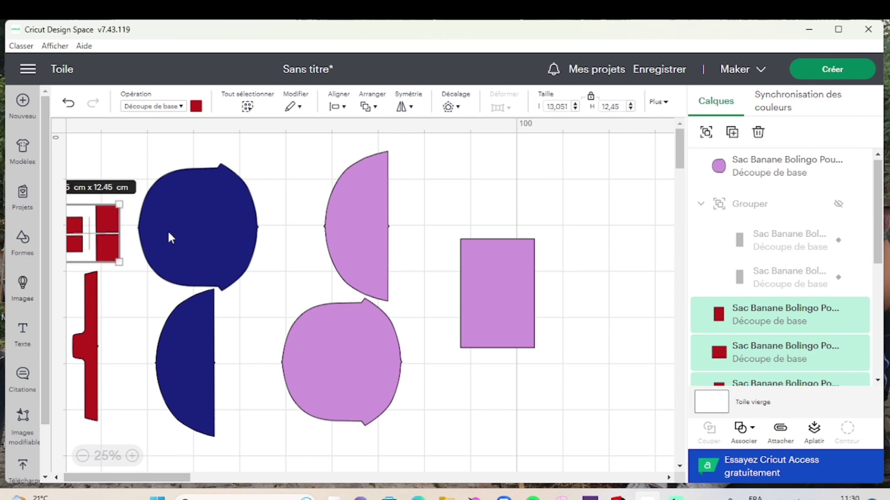
click(144, 300)
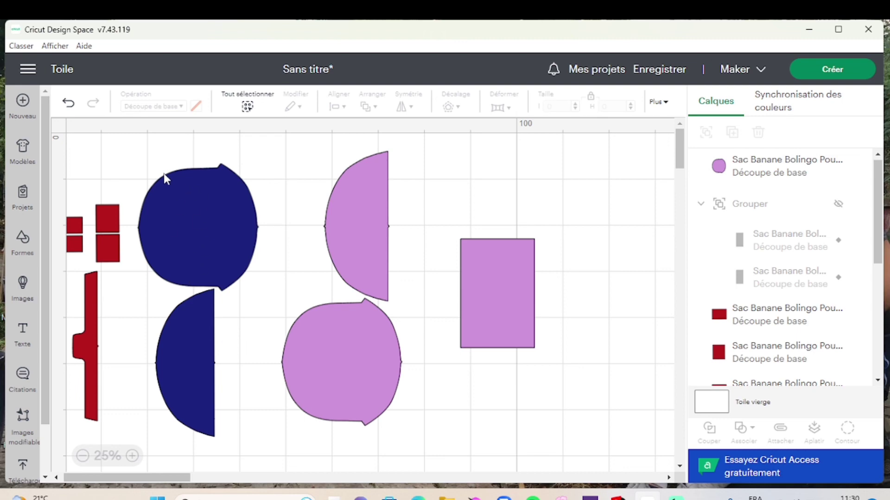
Shift the navy half panel slightly left beneath the navy rounded panel and check the combined size of the two.
click(169, 212)
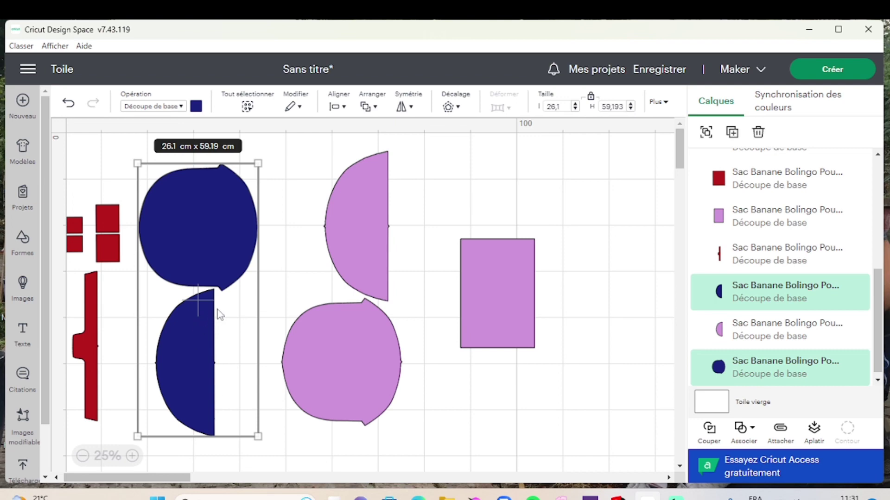
click(204, 348)
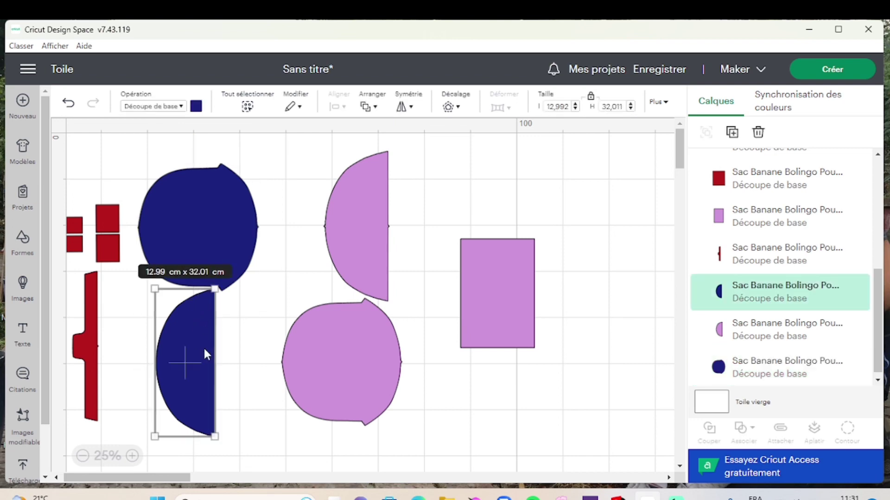
drag(204, 349, 197, 352)
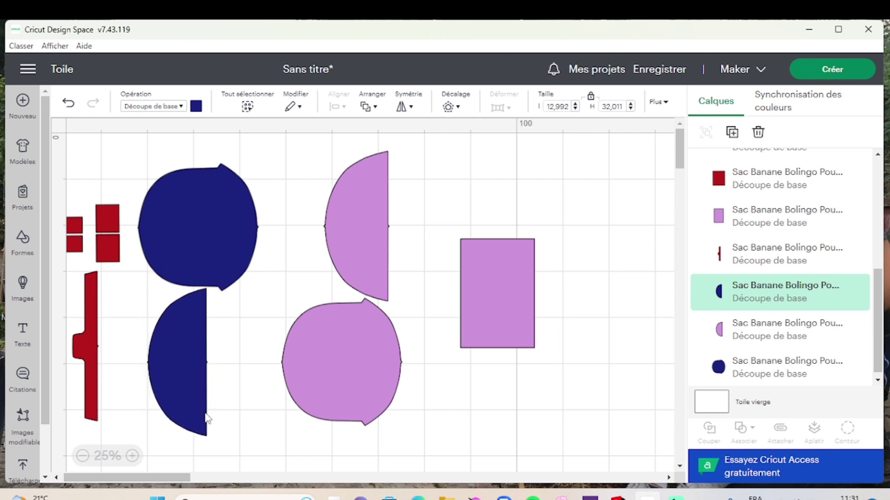
click(244, 441)
drag(244, 441, 166, 250)
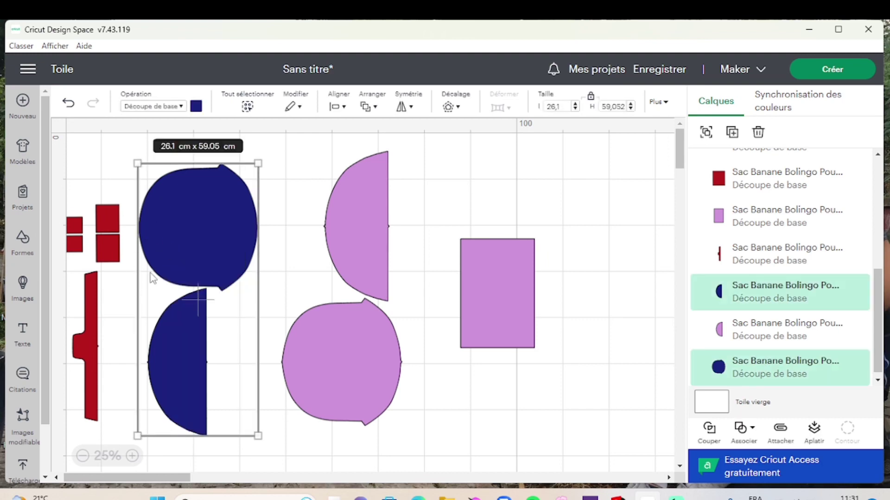
click(282, 402)
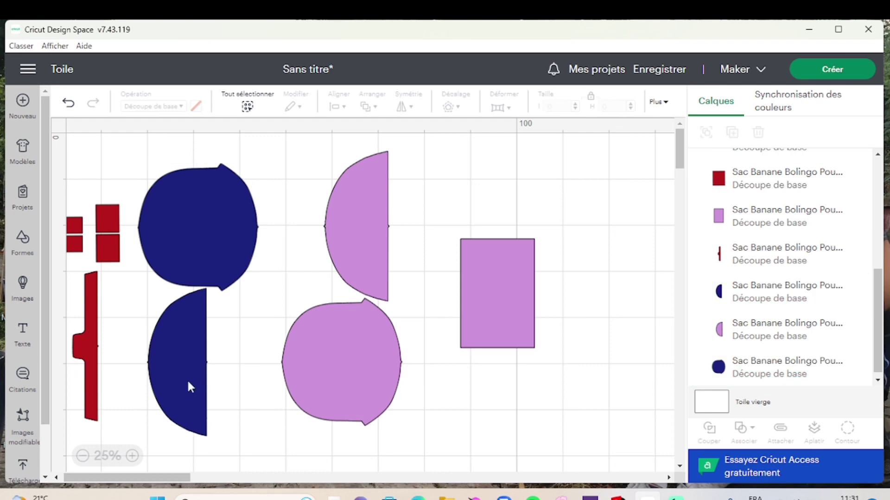
drag(170, 366, 166, 366)
drag(138, 152, 241, 441)
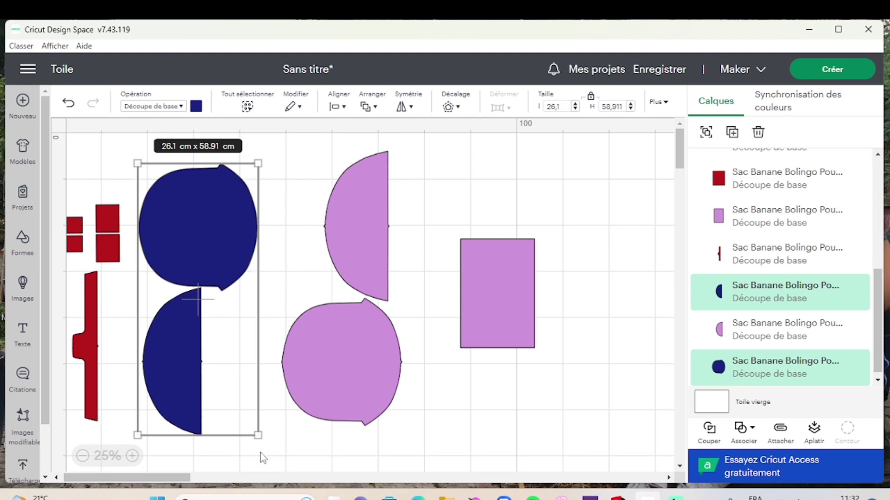
click(524, 176)
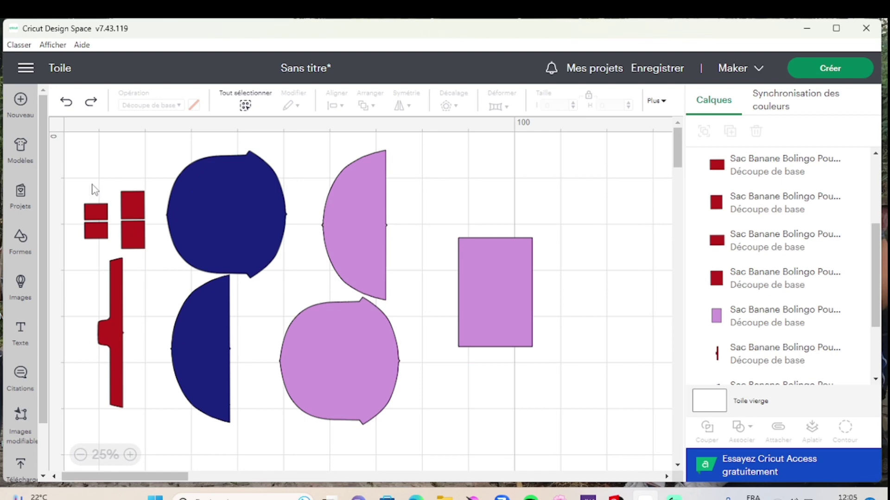
Move the two pairs of dark red rectangles left of the dark red strip, the larger pair above its tab and the smaller below.
drag(85, 184, 92, 382)
click(134, 225)
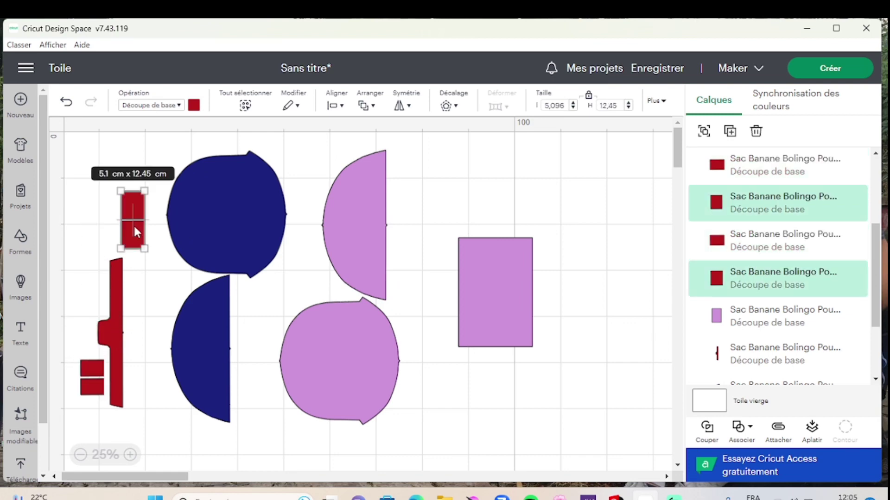
drag(134, 226, 92, 300)
click(107, 196)
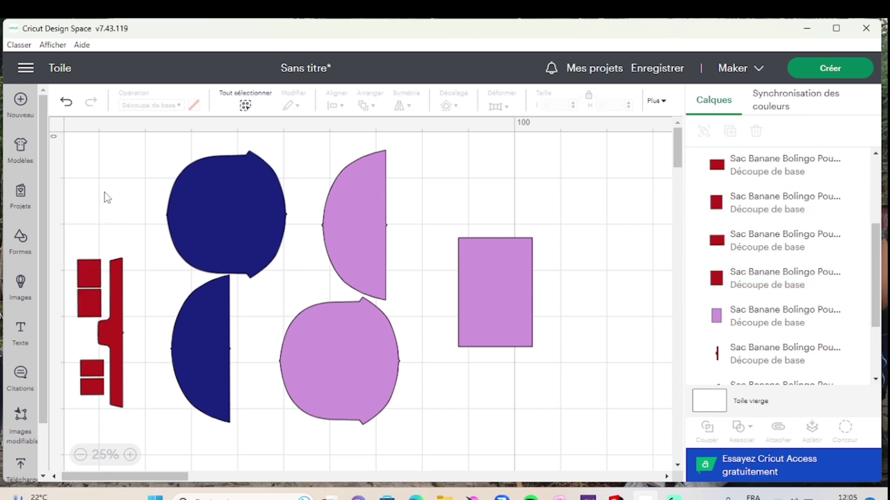
Widen the gap within each pair of dark red rectangles and select all the dark red pieces together with the strip.
drag(95, 394, 95, 399)
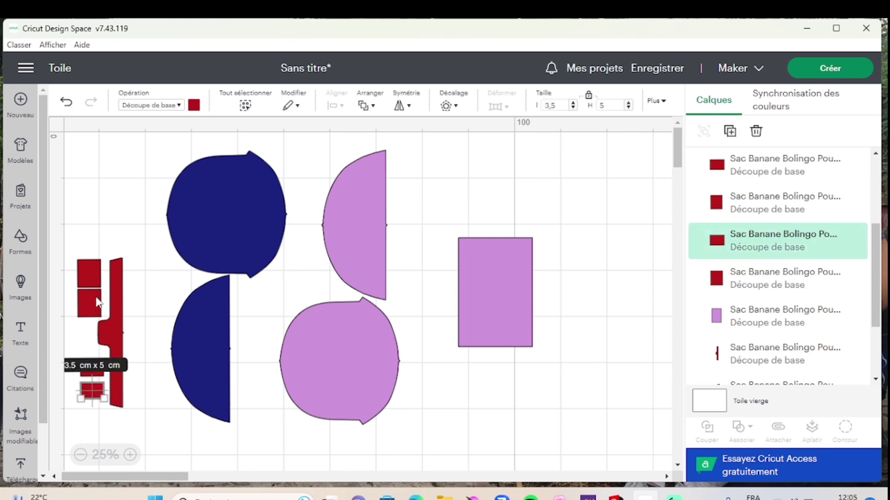
drag(98, 302, 96, 304)
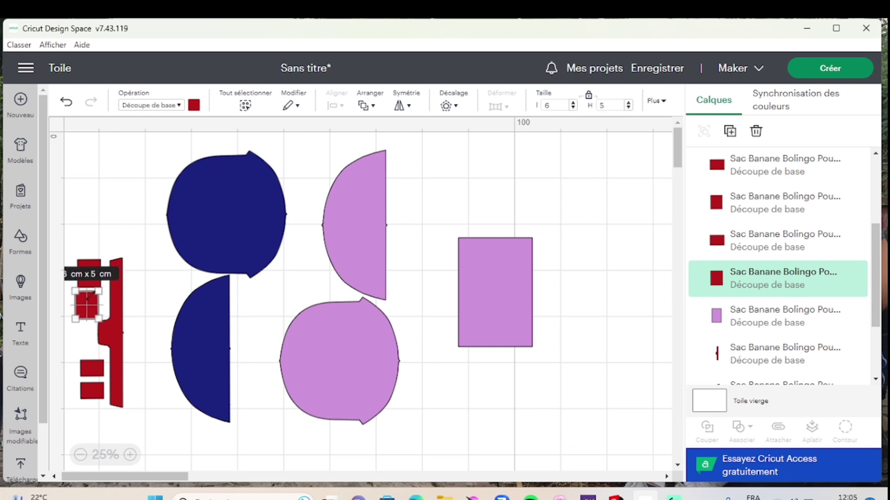
click(110, 192)
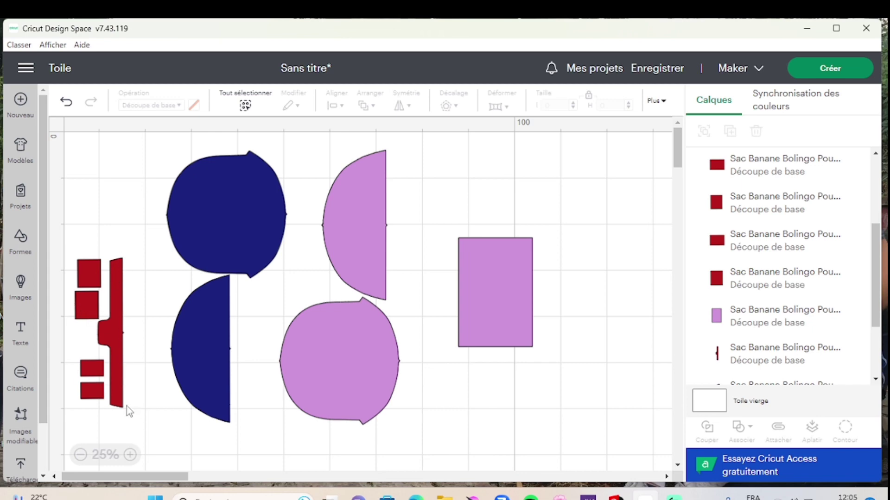
drag(127, 405, 70, 251)
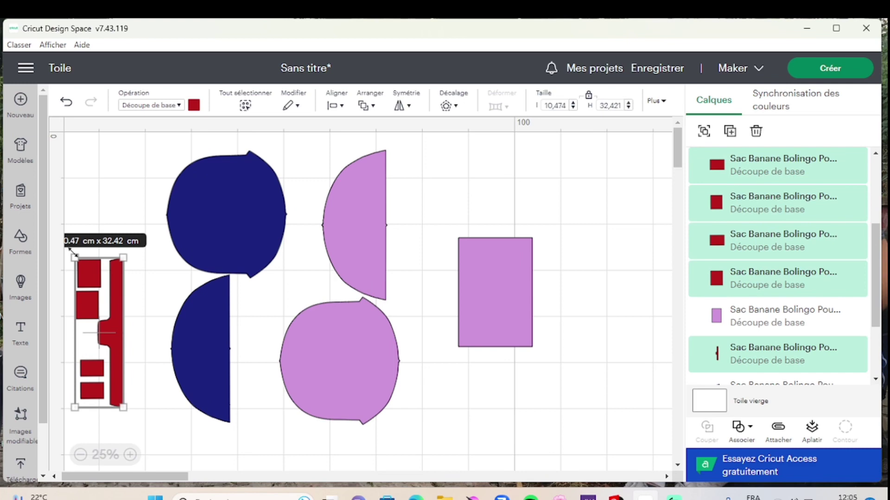